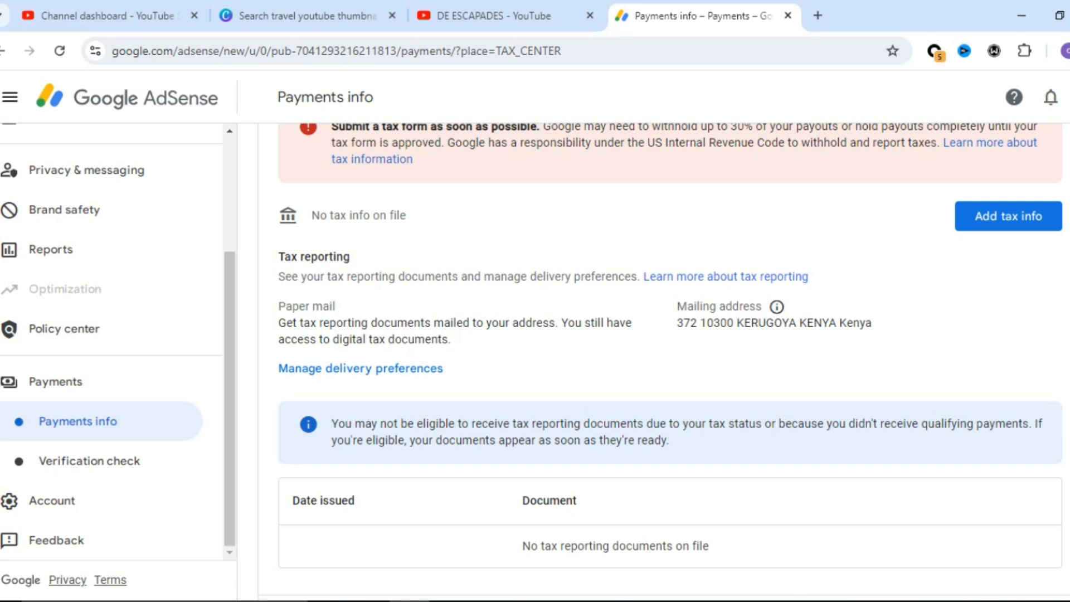
Step: Look over the United States tax notice and tax reporting details on the Manage tax info page
scroll(852, 385, "up", 1)
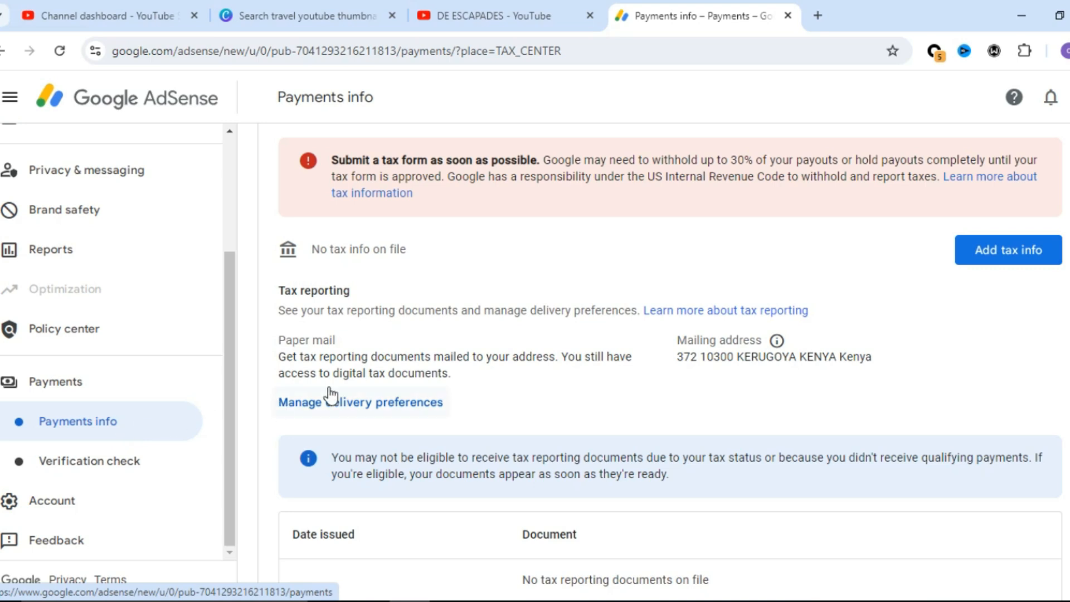
scroll(669, 363, "up", 5)
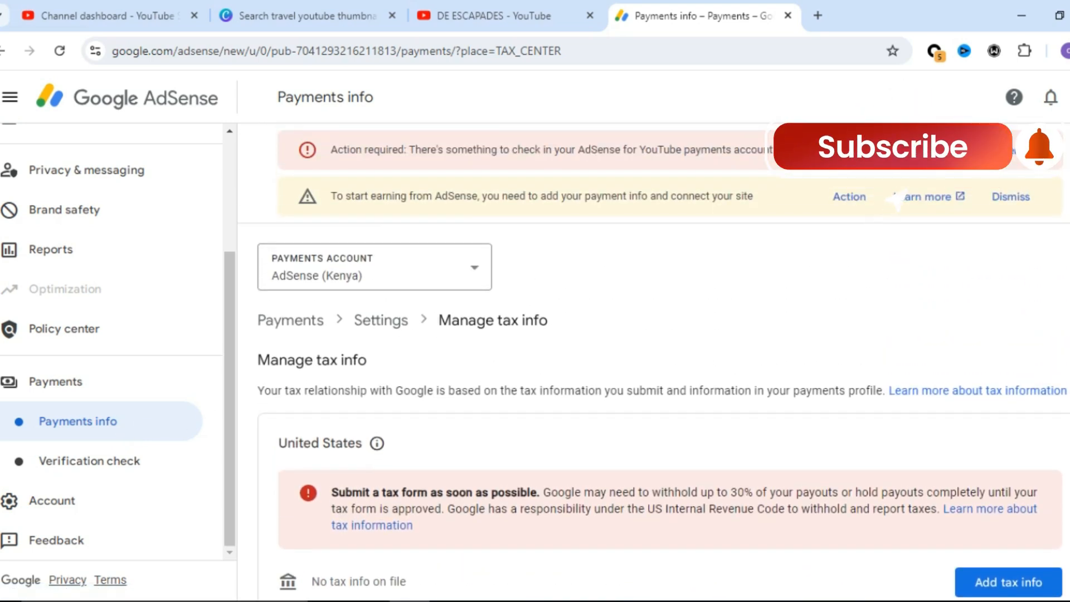
scroll(669, 362, "down", 1)
scroll(654, 360, "down", 3)
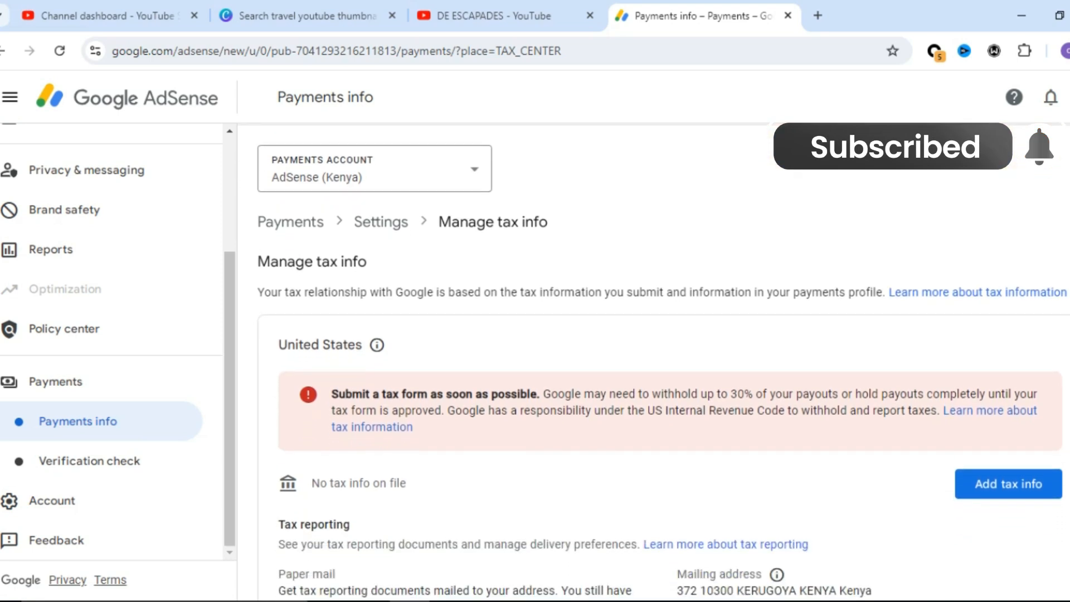
scroll(653, 360, "down", 2)
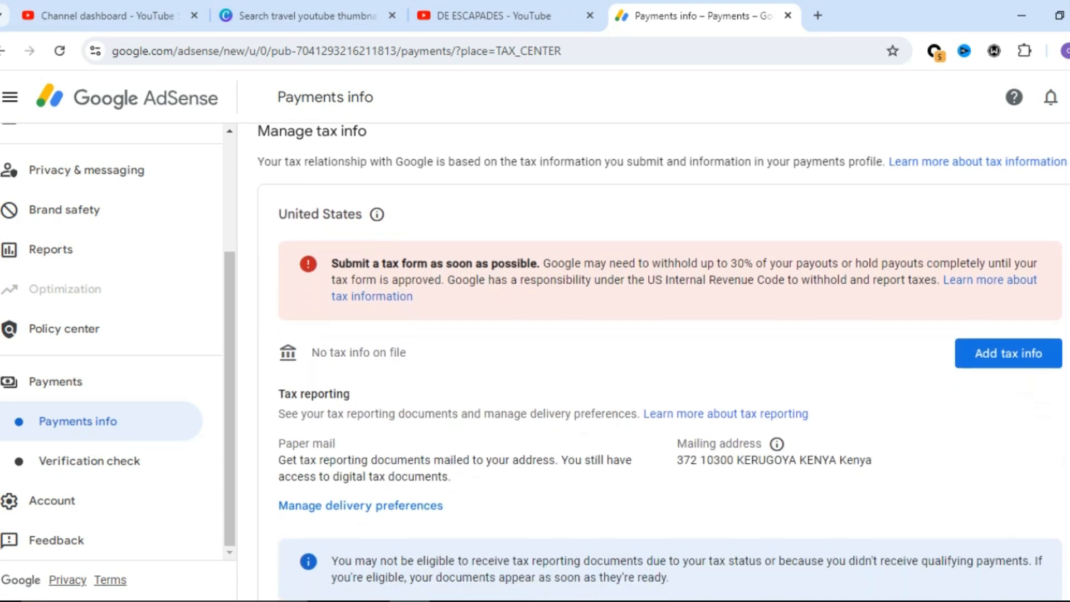
scroll(664, 363, "down", 1)
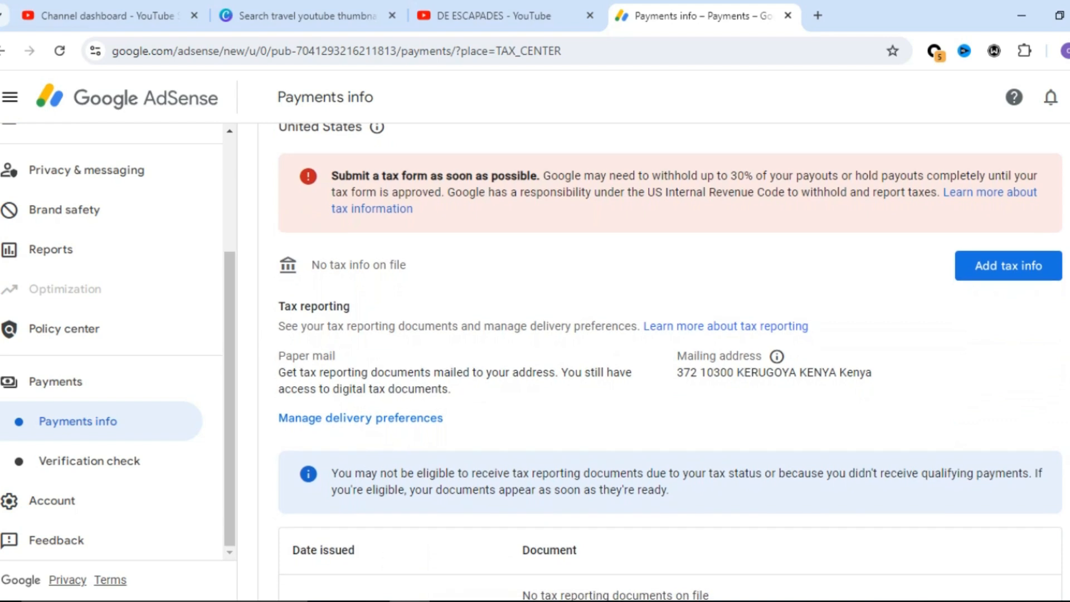
scroll(664, 363, "up", 1)
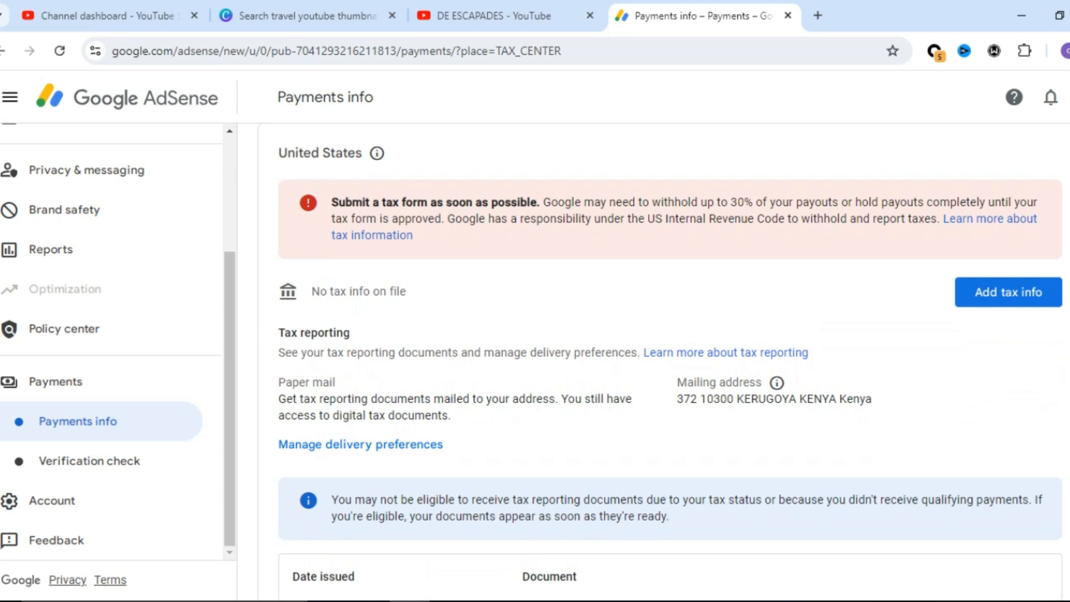
Step: Start adding United States tax info and verify the identity by entering the account password
left_click(990, 304)
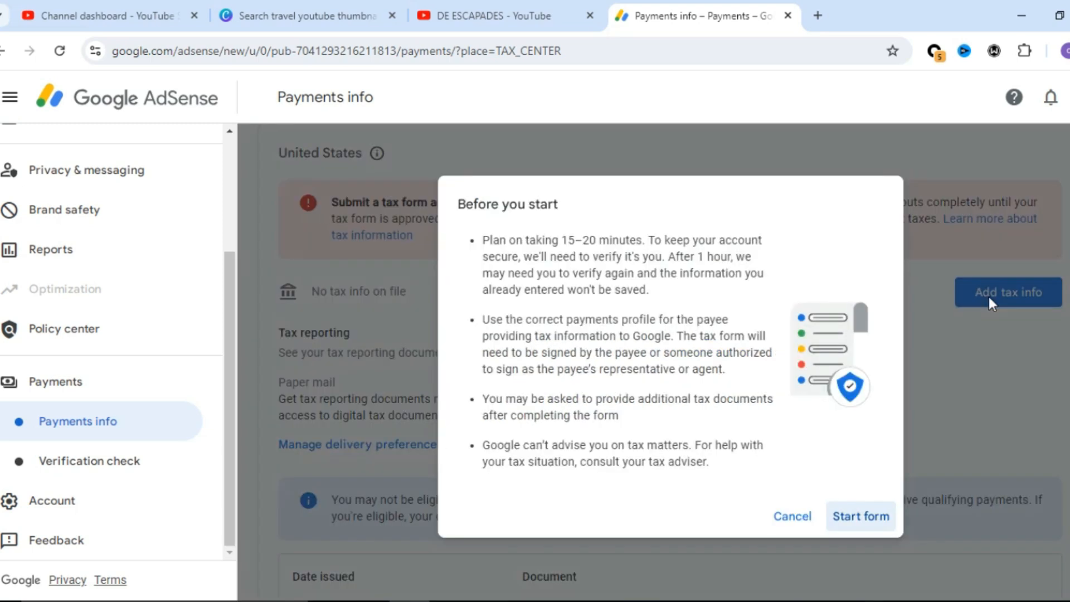
left_click(869, 521)
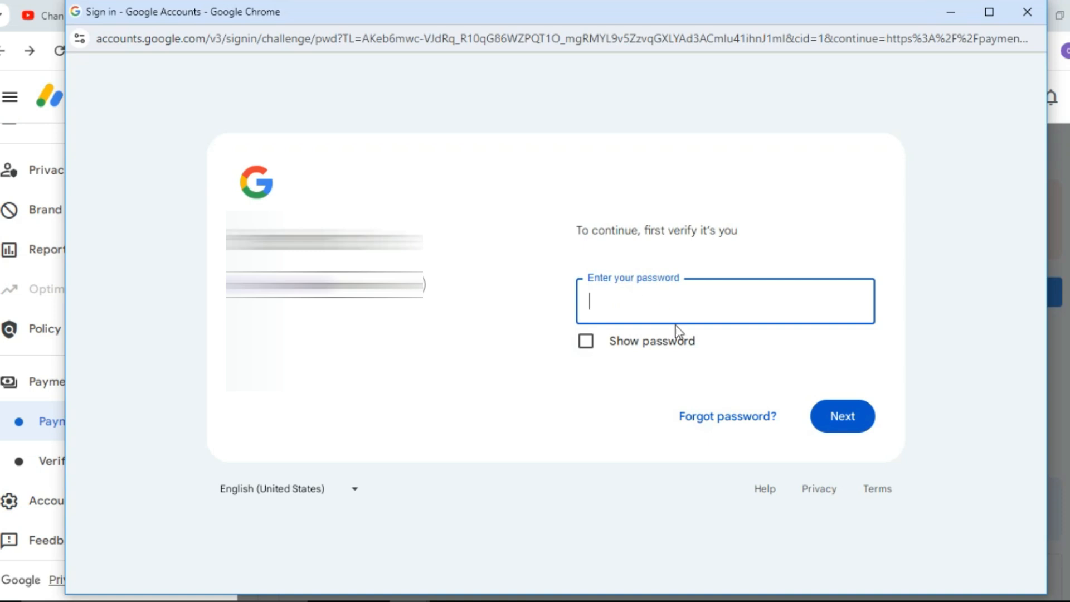
key("ctrl+v")
left_click(828, 423)
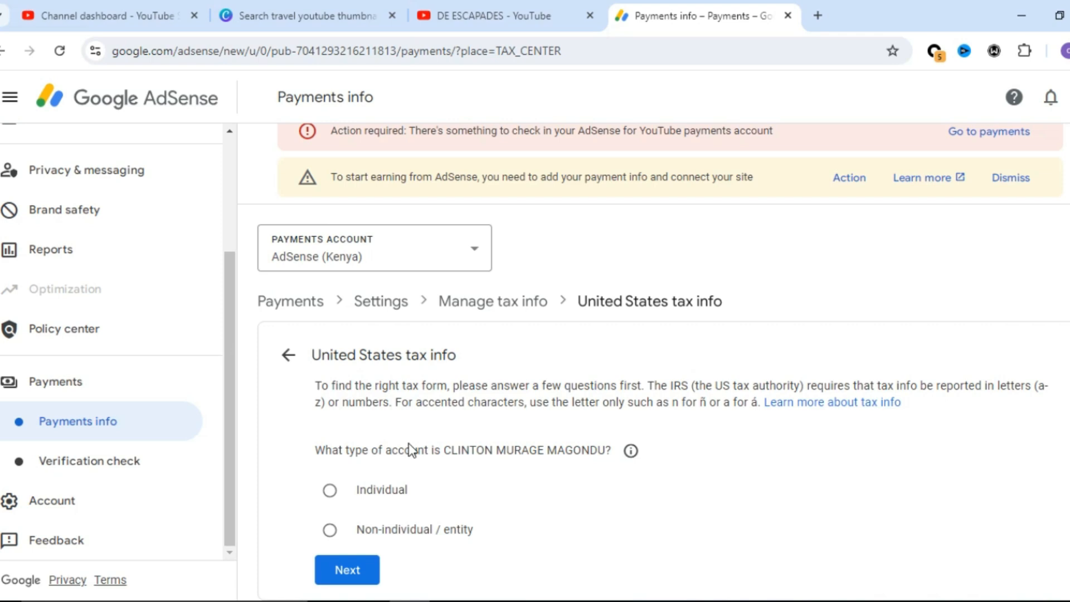
Step: Set the account type to Individual and answer No to being a citizen or resident of the United States
left_click(393, 493)
left_click(353, 568)
left_click(347, 571)
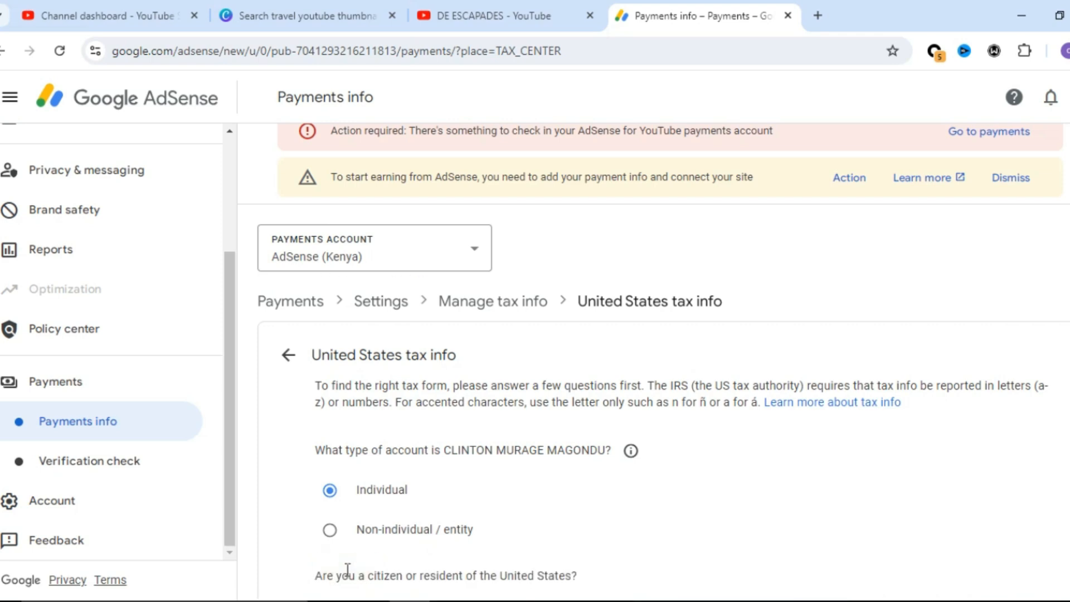
scroll(654, 352, "down", 2)
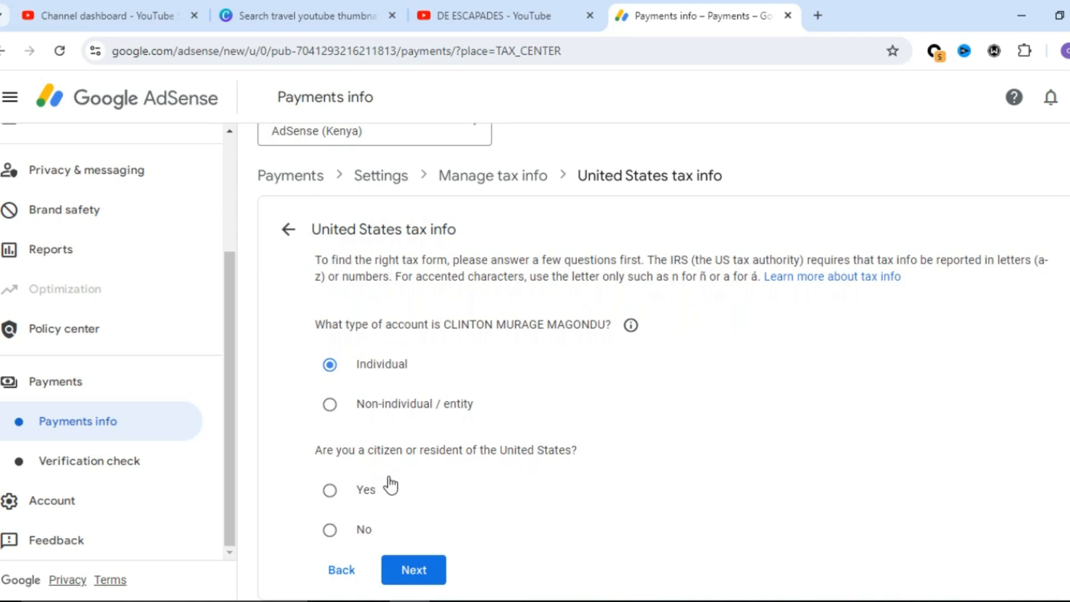
left_click(331, 530)
left_click(421, 575)
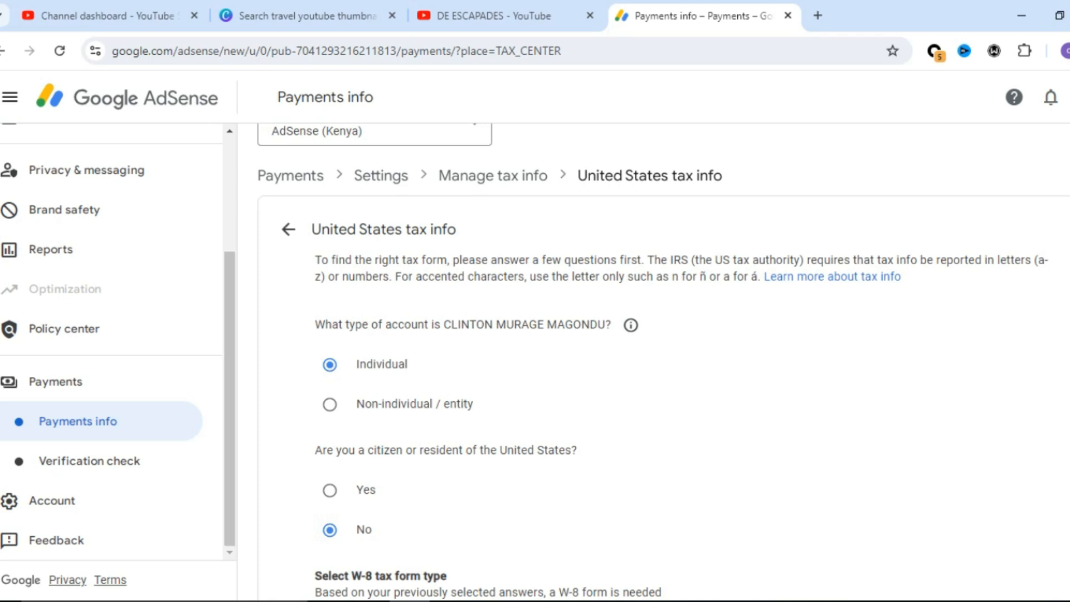
Step: Choose W-8BEN as the W-8 tax form type and start that form
scroll(663, 361, "down", 3)
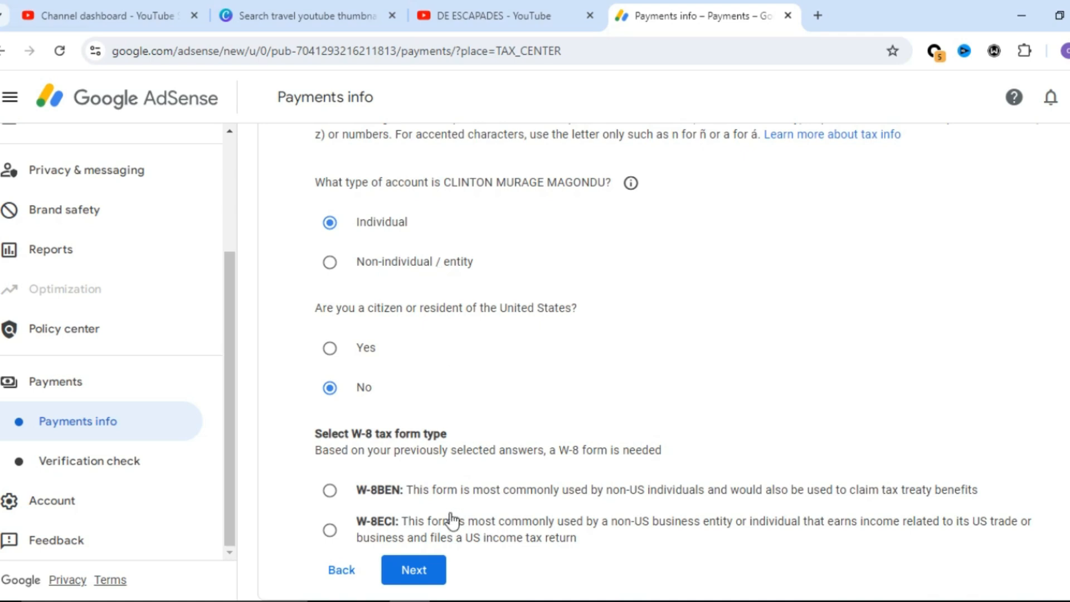
left_click(393, 498)
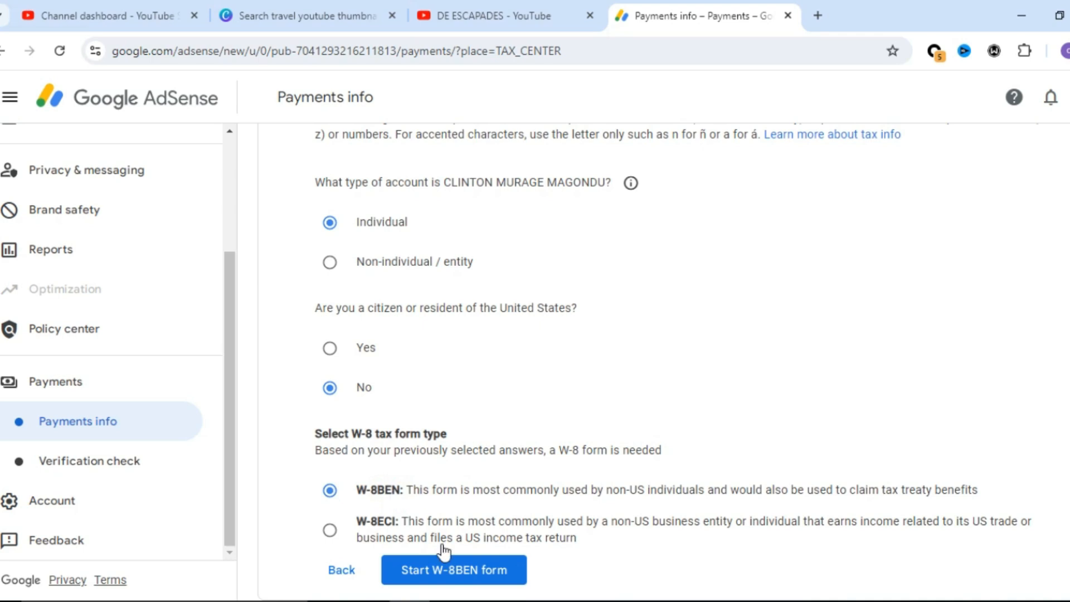
left_click(463, 574)
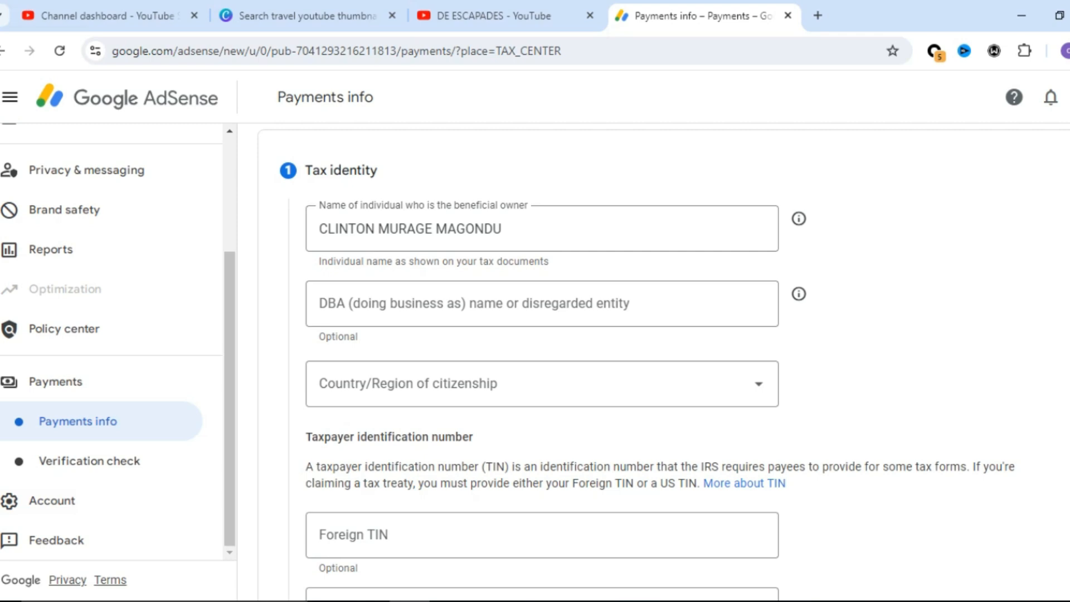
Step: Set the country of citizenship to Kenya, leave both optional taxpayer numbers blank, and continue to the Address section
scroll(664, 363, "down", 1)
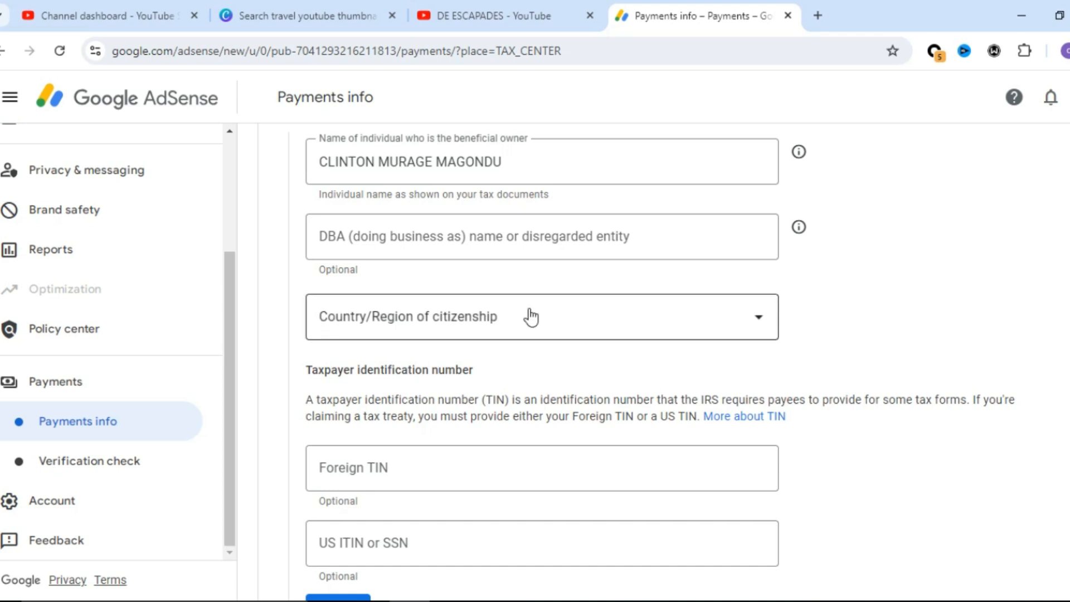
left_click(561, 322)
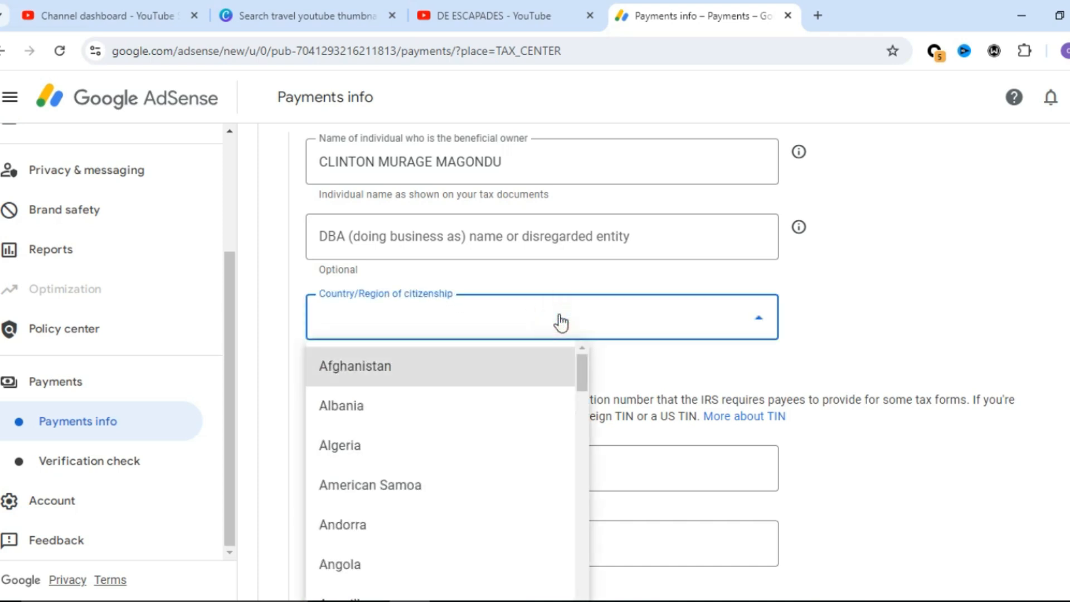
type("is")
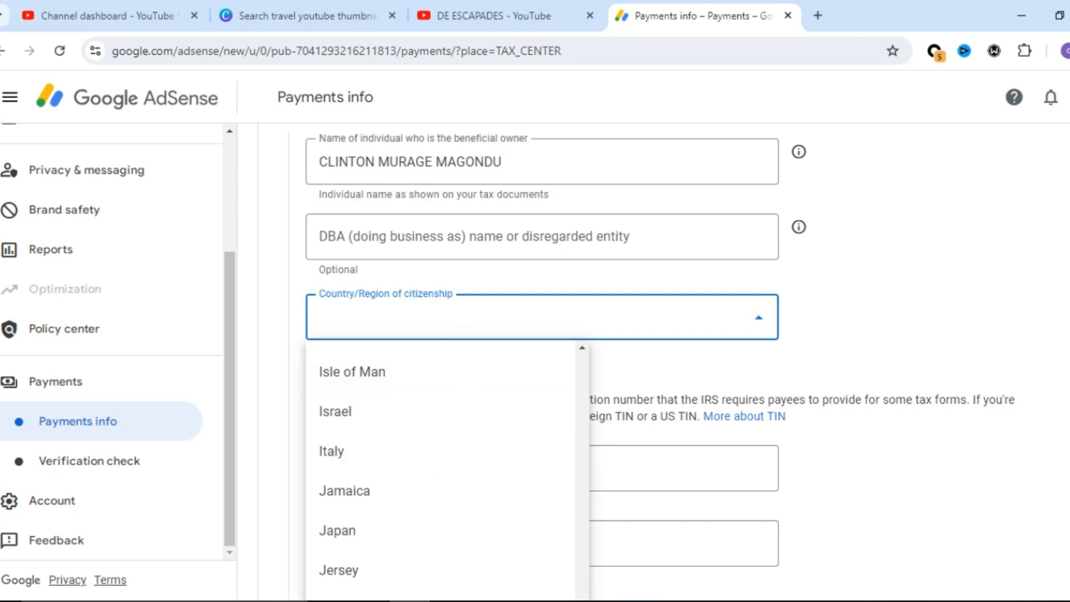
scroll(341, 567, "down", 3)
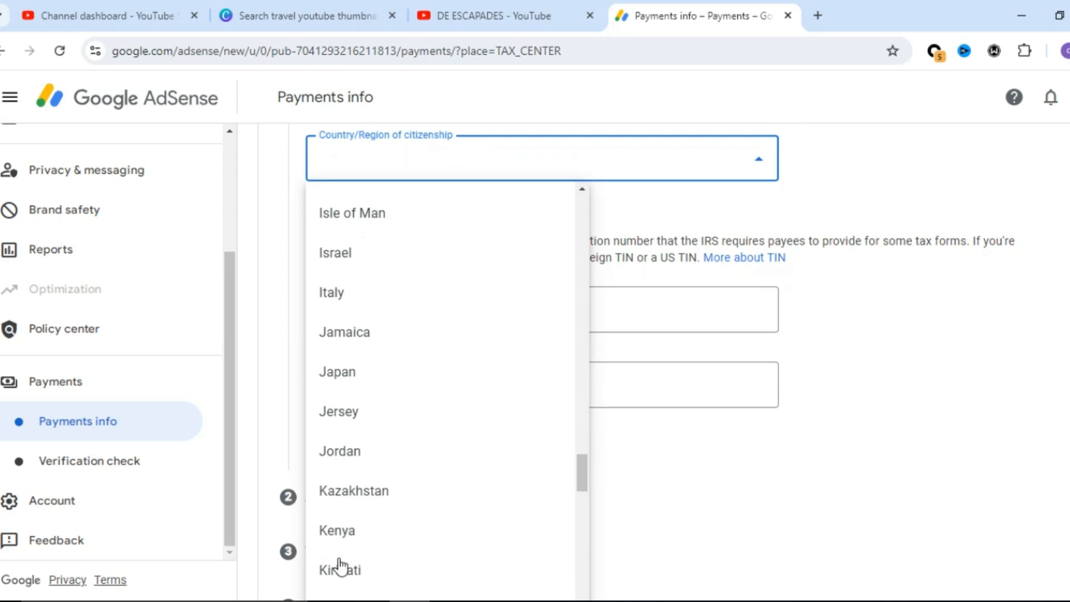
left_click(341, 534)
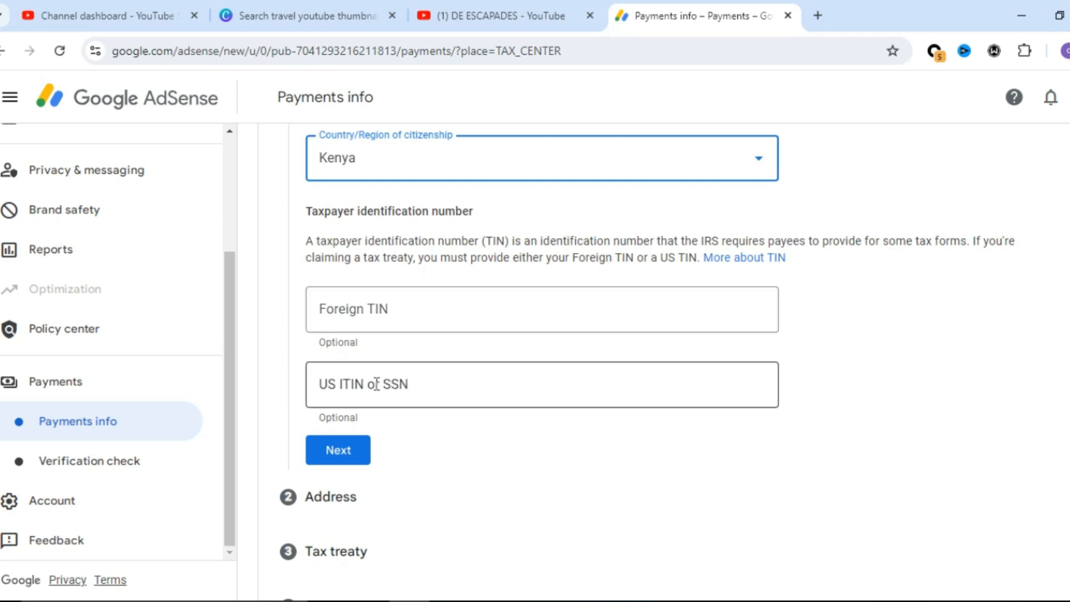
left_click(350, 464)
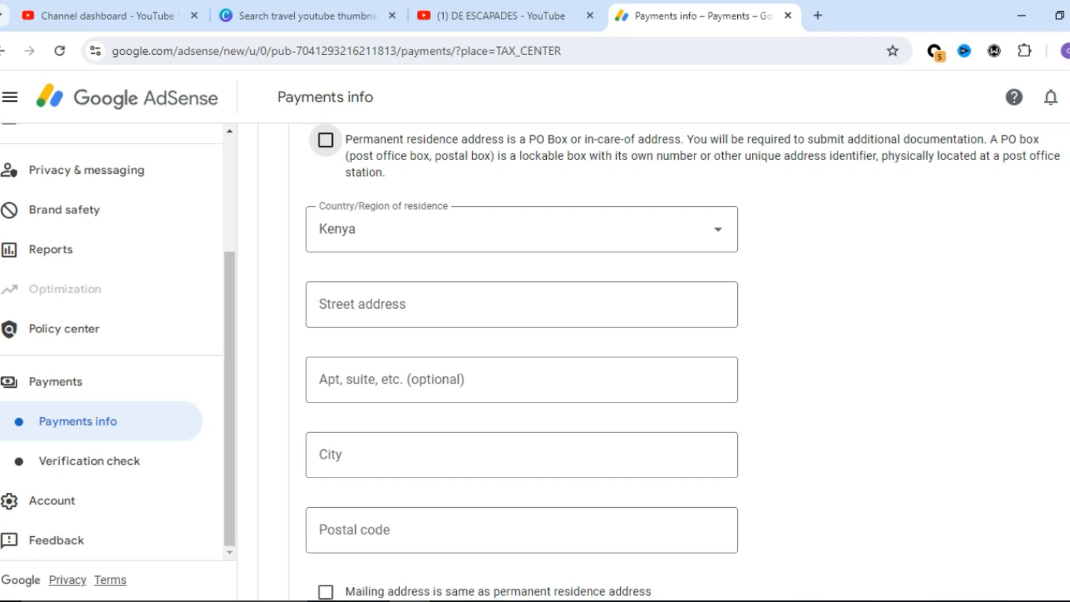
Step: Look over the permanent residence and mailing address fields in the Address section
scroll(664, 362, "up", 3)
scroll(663, 362, "down", 2)
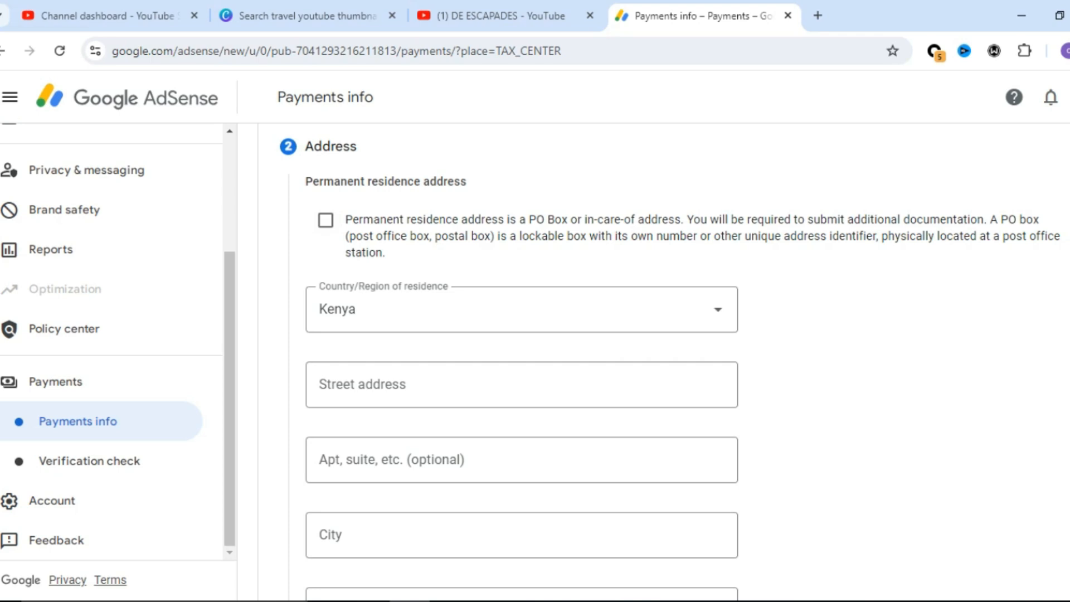
scroll(668, 362, "down", 2)
scroll(669, 362, "down", 1)
scroll(669, 362, "up", 3)
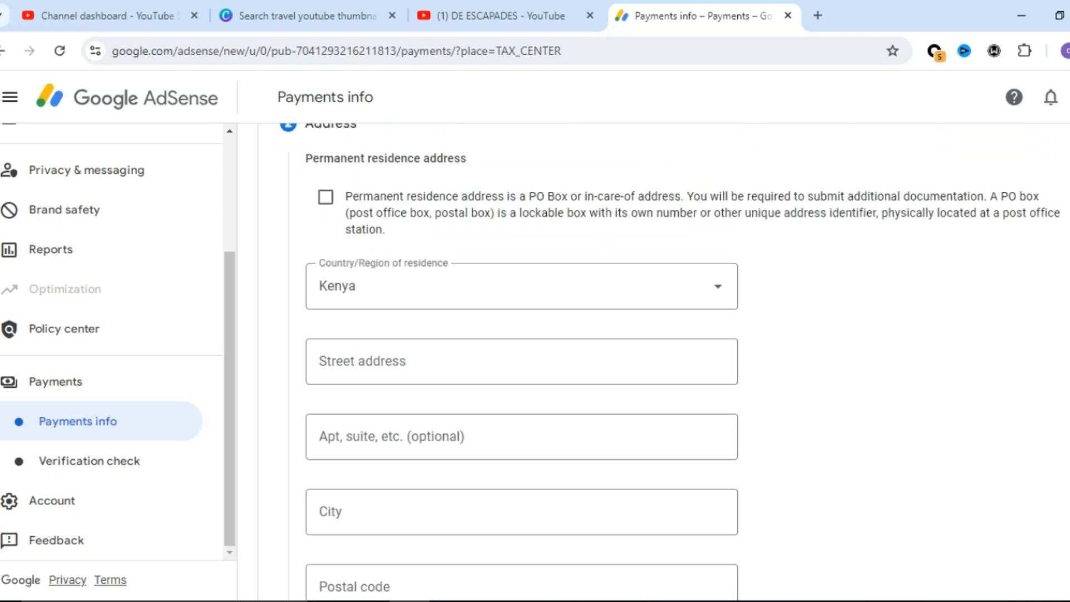
scroll(669, 362, "down", 1)
scroll(669, 362, "down", 2)
scroll(669, 362, "down", 3)
scroll(669, 363, "down", 6)
scroll(669, 362, "up", 3)
scroll(669, 363, "up", 7)
scroll(669, 362, "down", 1)
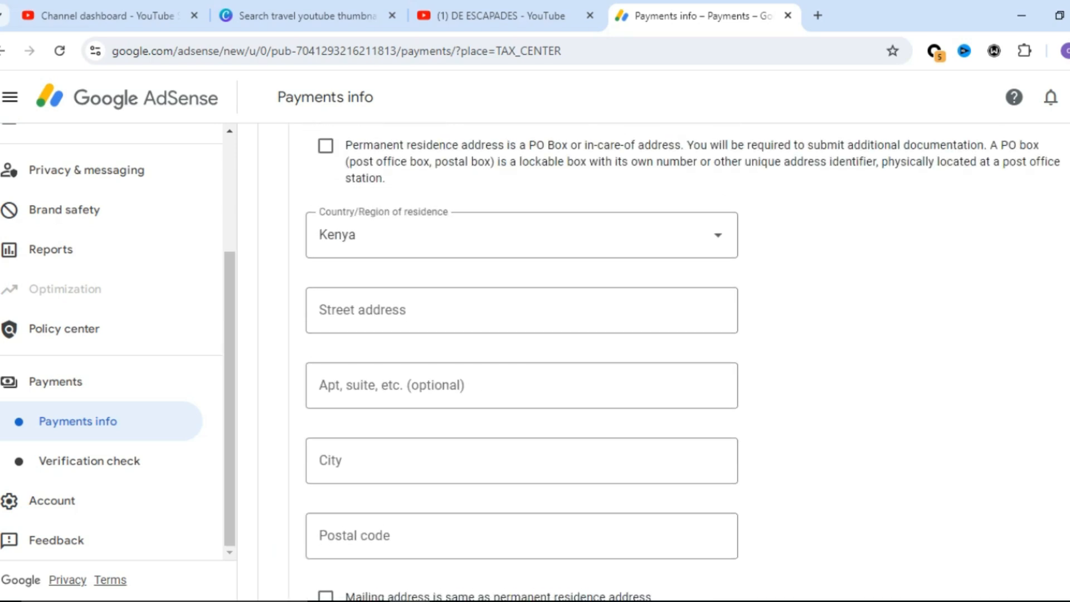
Step: Fill in the permanent residence address from the saved address, mark the mailing address as the same, and continue to Tax treaty
left_click(352, 299)
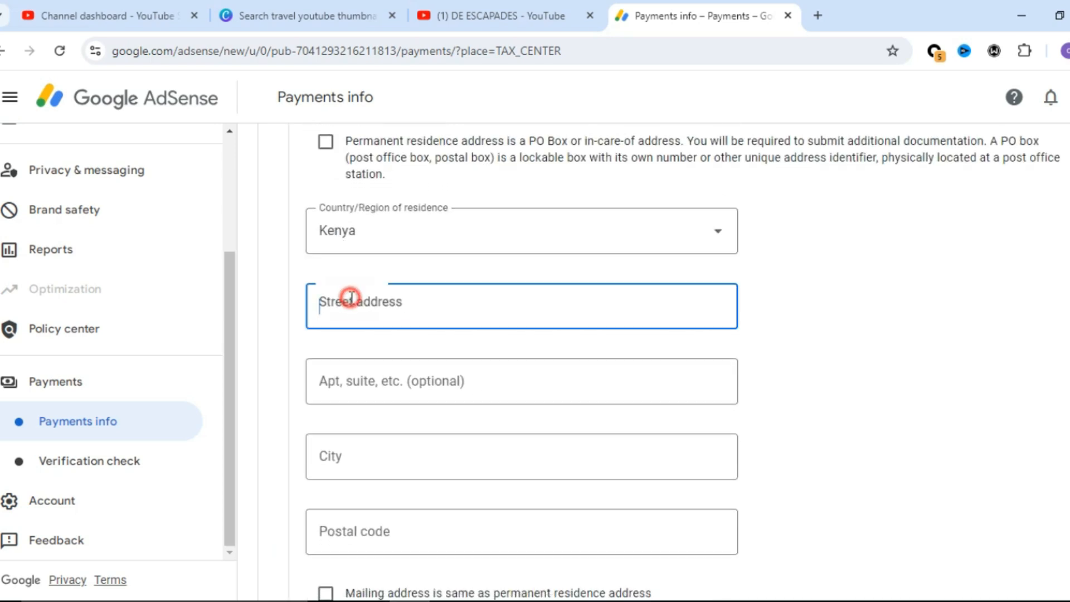
left_click(392, 363)
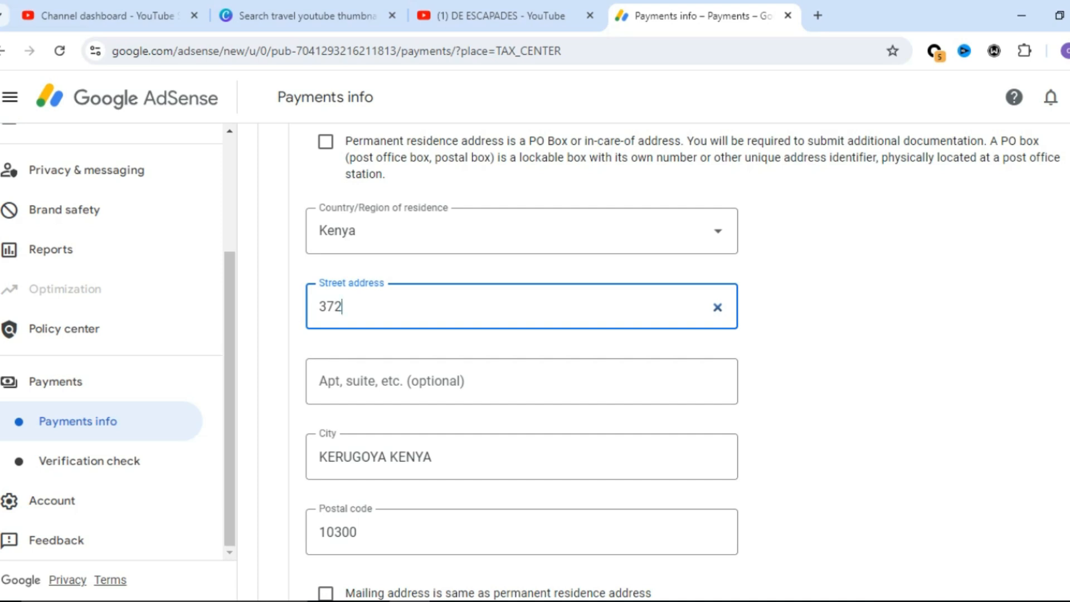
scroll(522, 362, "down", 4)
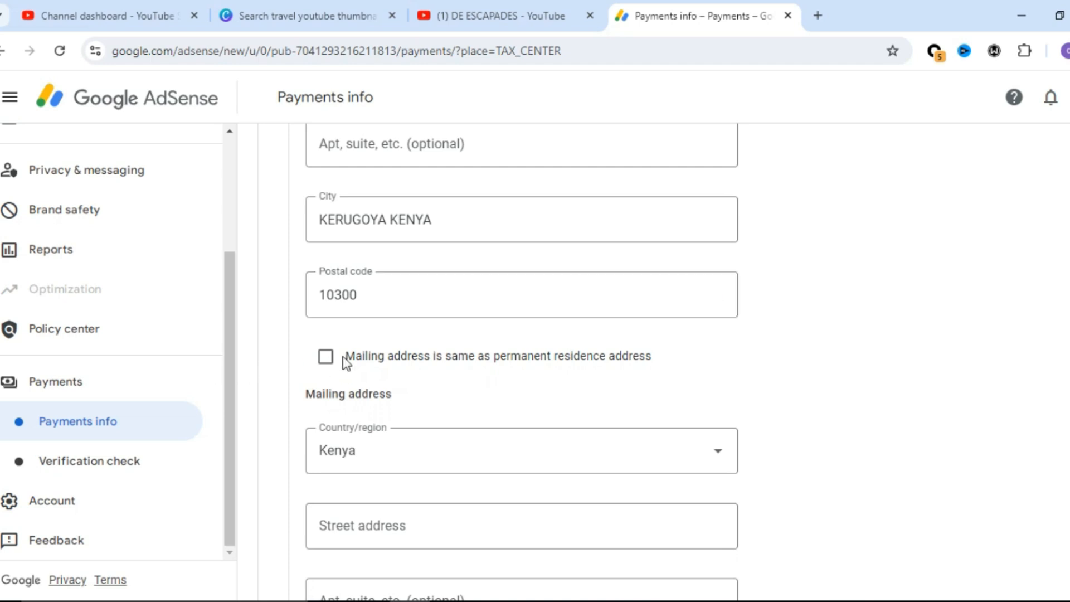
left_click(326, 358)
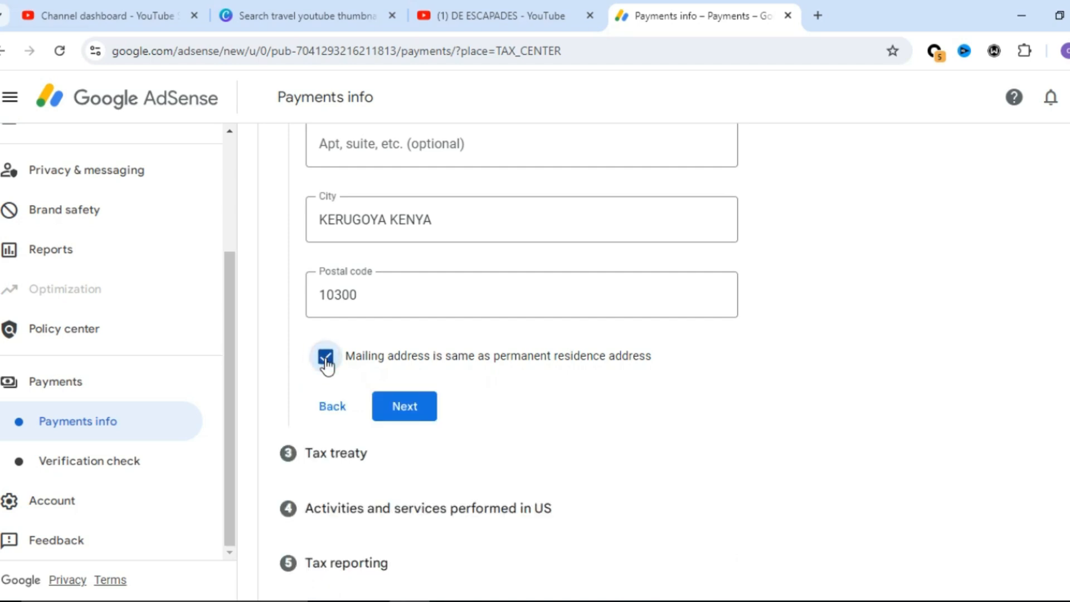
left_click(417, 408)
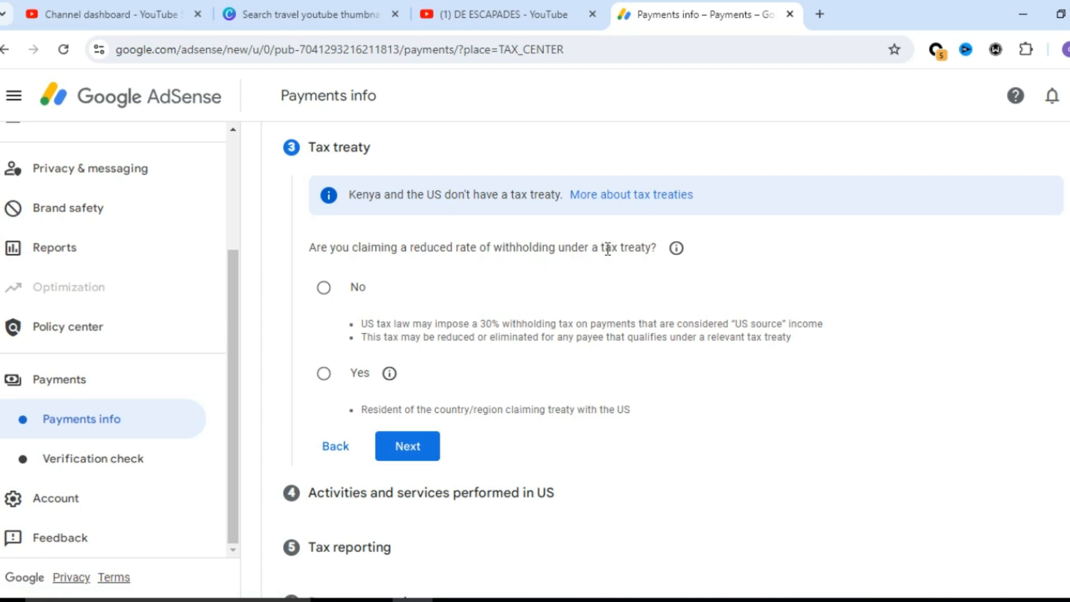
Step: Answer No to the tax treaty claim and to activities performed within the US, certifying that services are performed solely outside the US
left_click(324, 289)
left_click(413, 457)
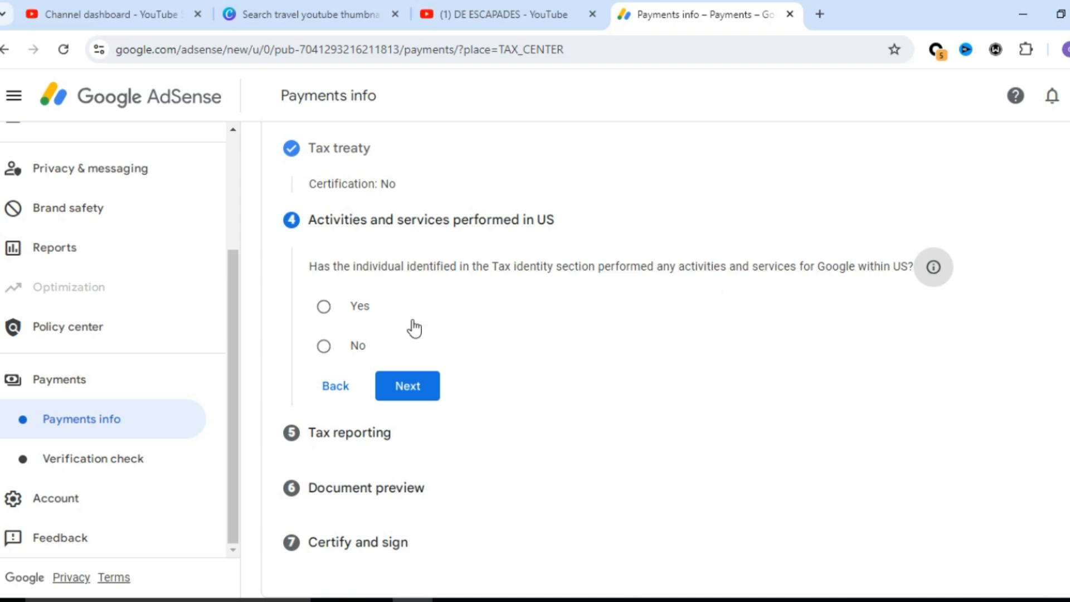
left_click(323, 348)
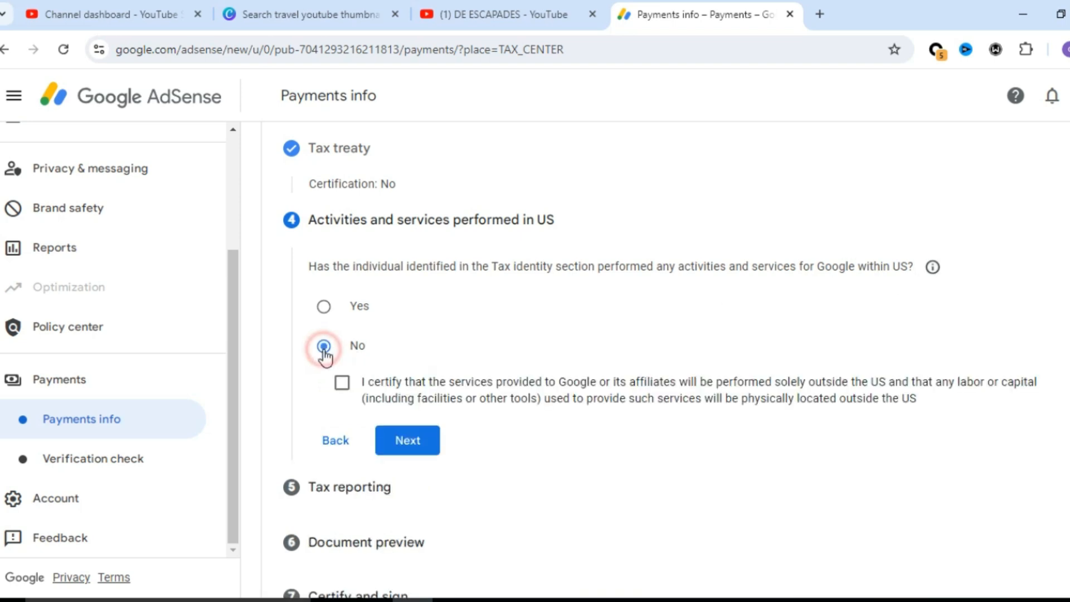
left_click(343, 383)
left_click(419, 449)
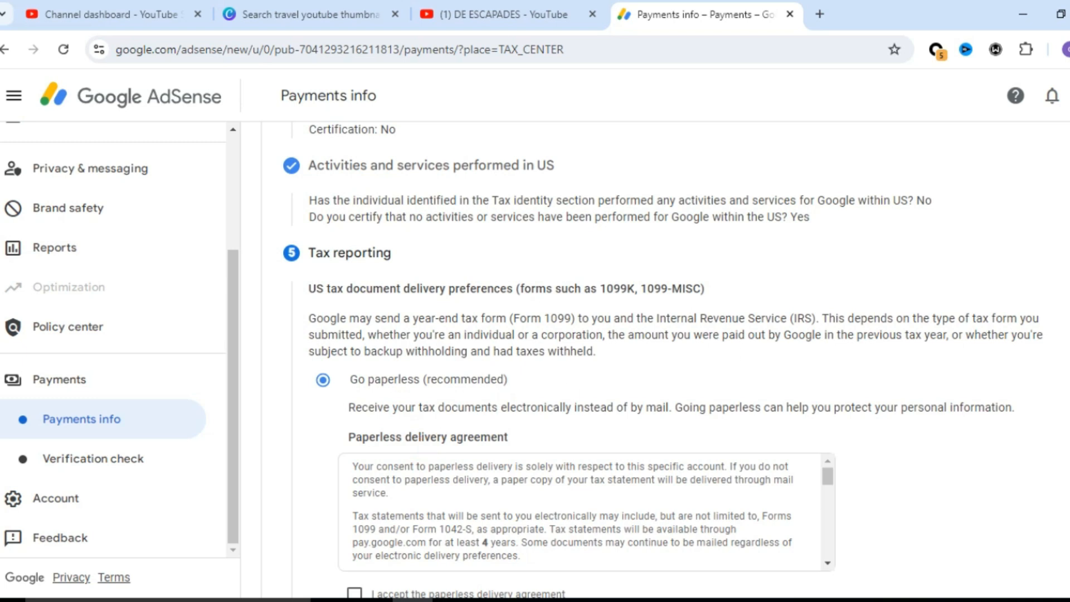
Step: Accept the paperless delivery agreement for US tax documents and continue to the document preview
scroll(663, 359, "down", 2)
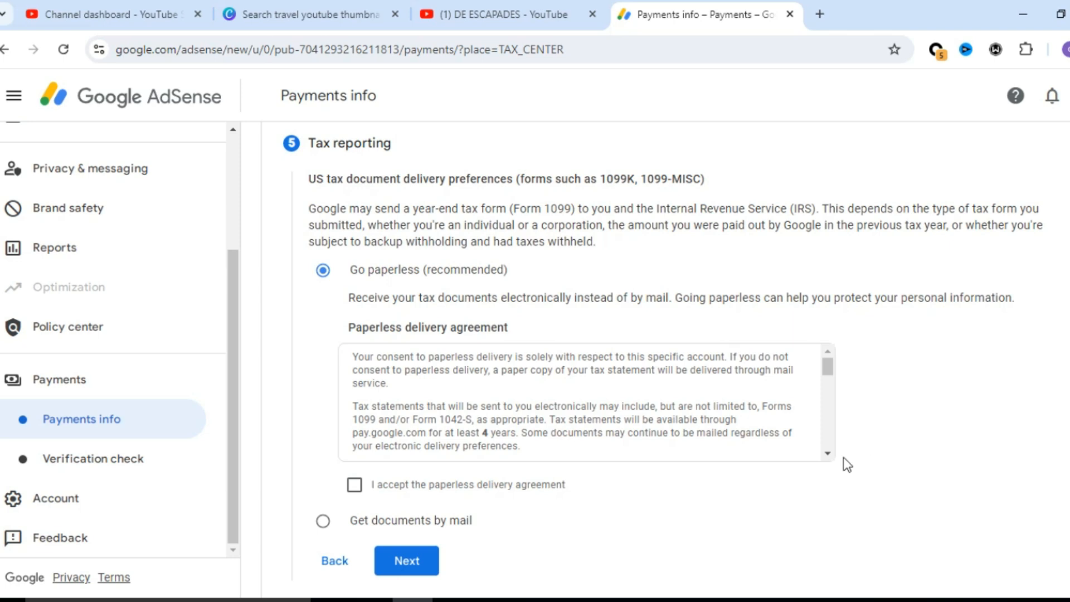
left_click(825, 454)
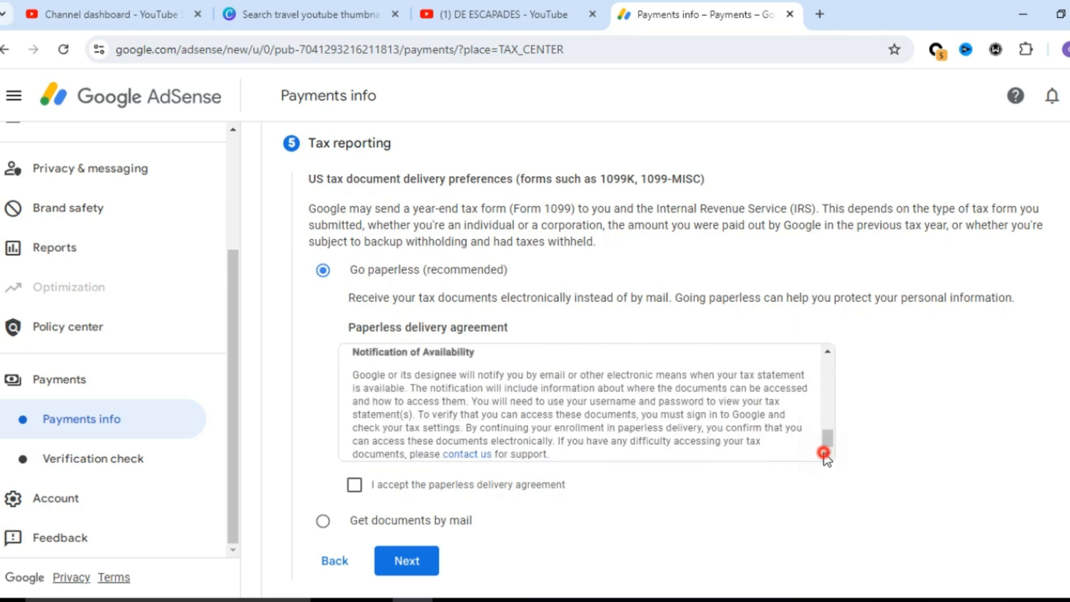
left_click(355, 486)
left_click(400, 565)
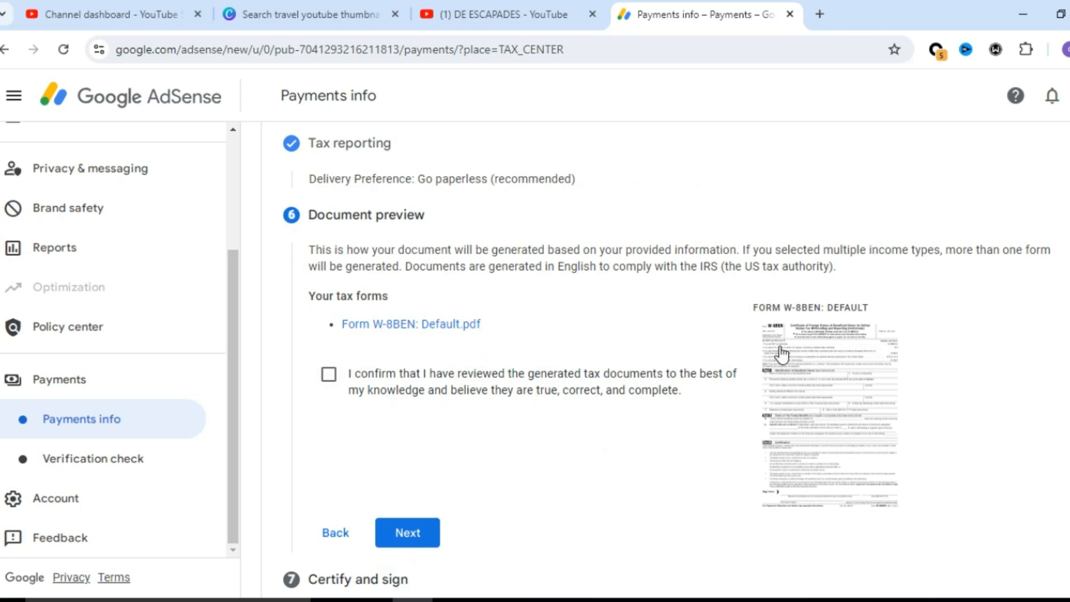
Step: Open the generated Form W-8BEN preview, review its identification, treaty and certification parts, and close the document
left_click(813, 404)
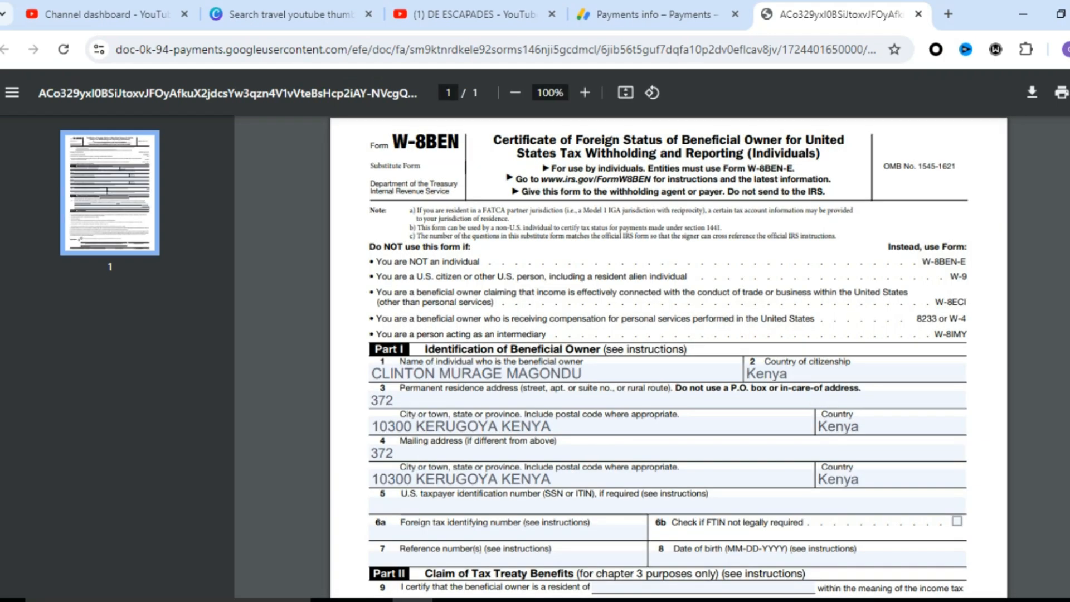
scroll(668, 357, "down", 3)
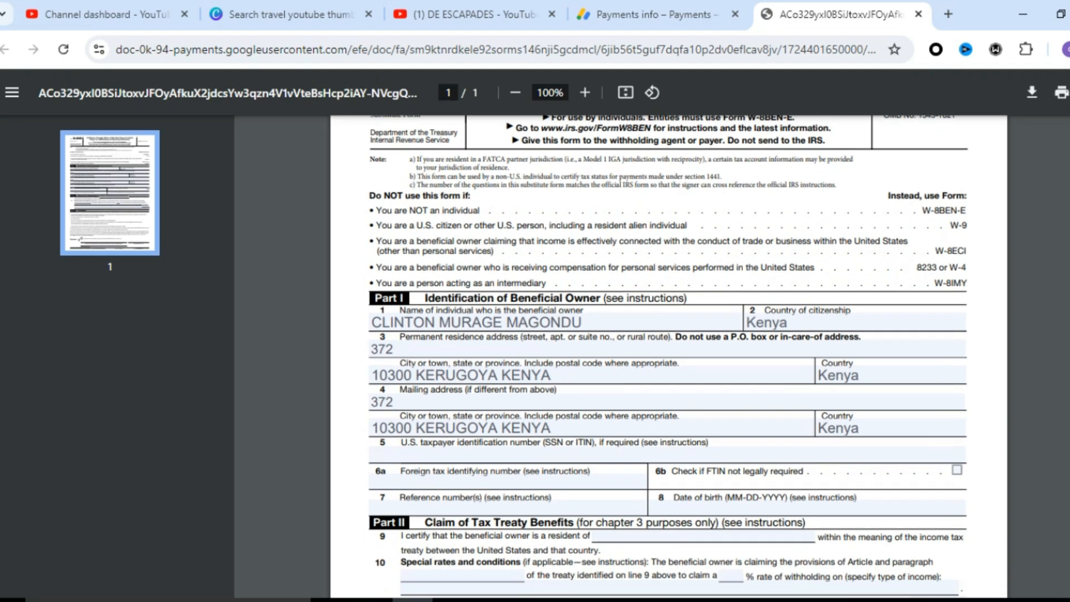
scroll(669, 357, "down", 3)
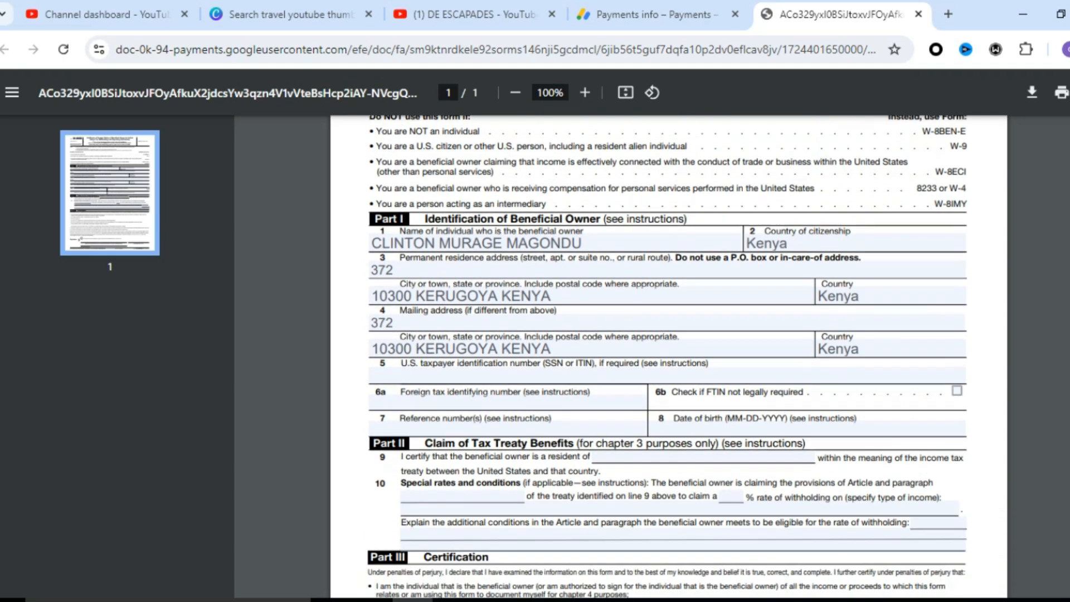
scroll(668, 357, "down", 6)
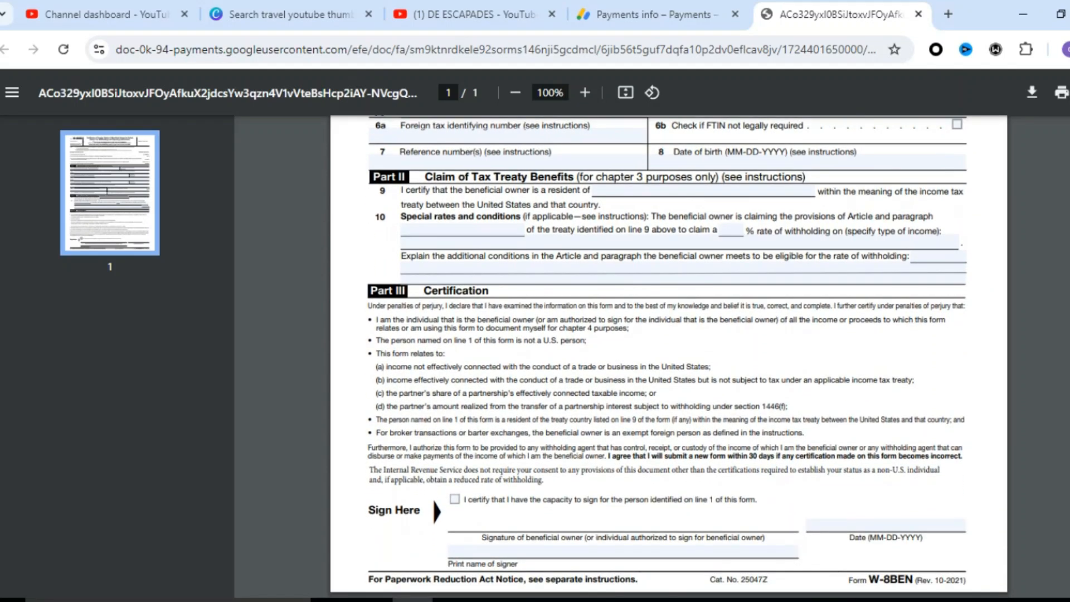
scroll(669, 357, "up", 10)
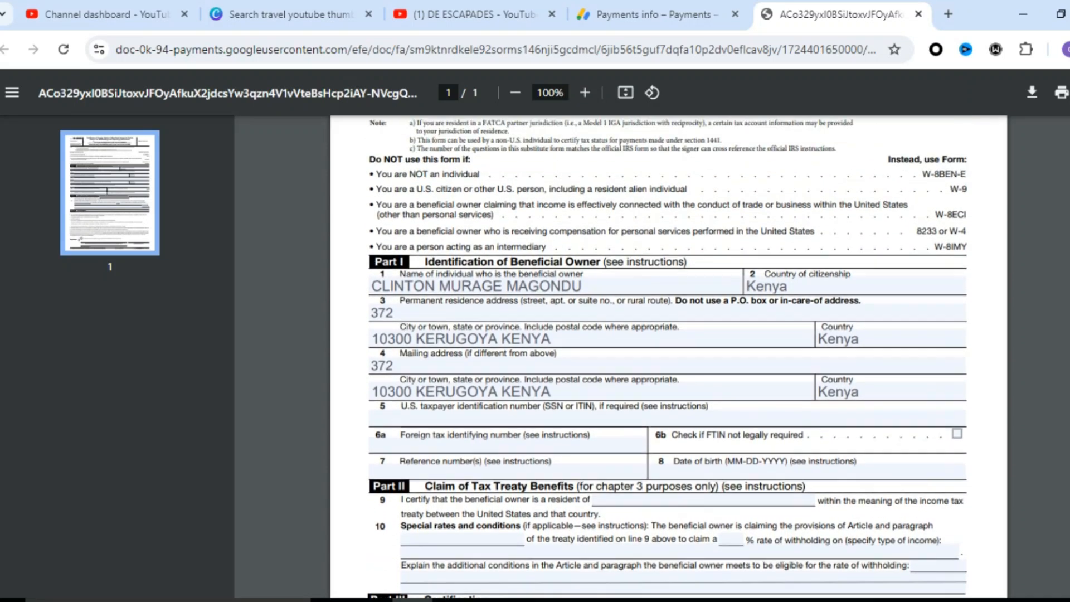
scroll(669, 357, "up", 3)
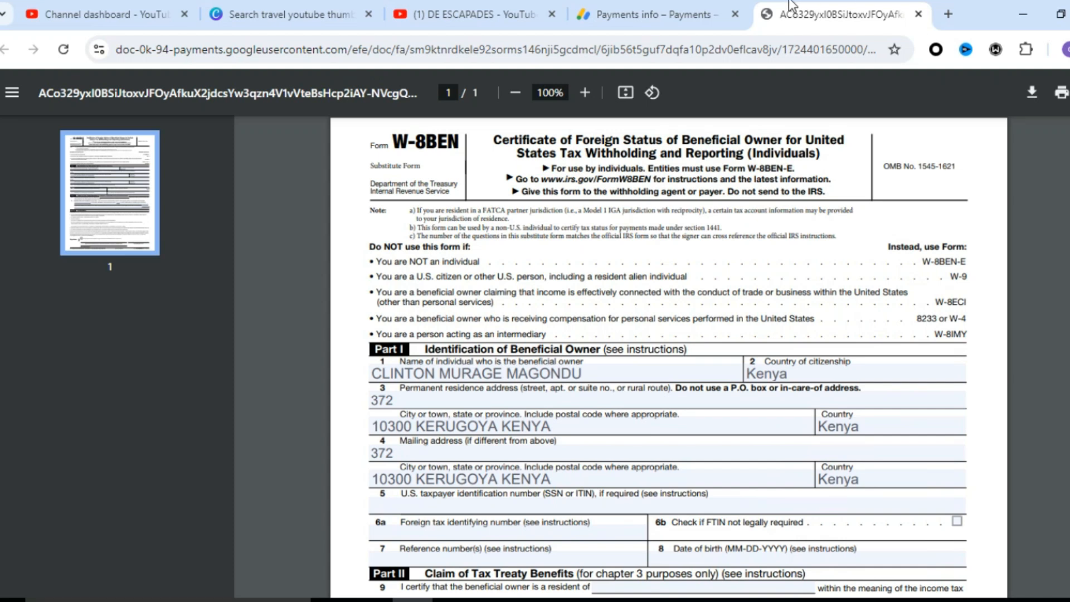
left_click(917, 15)
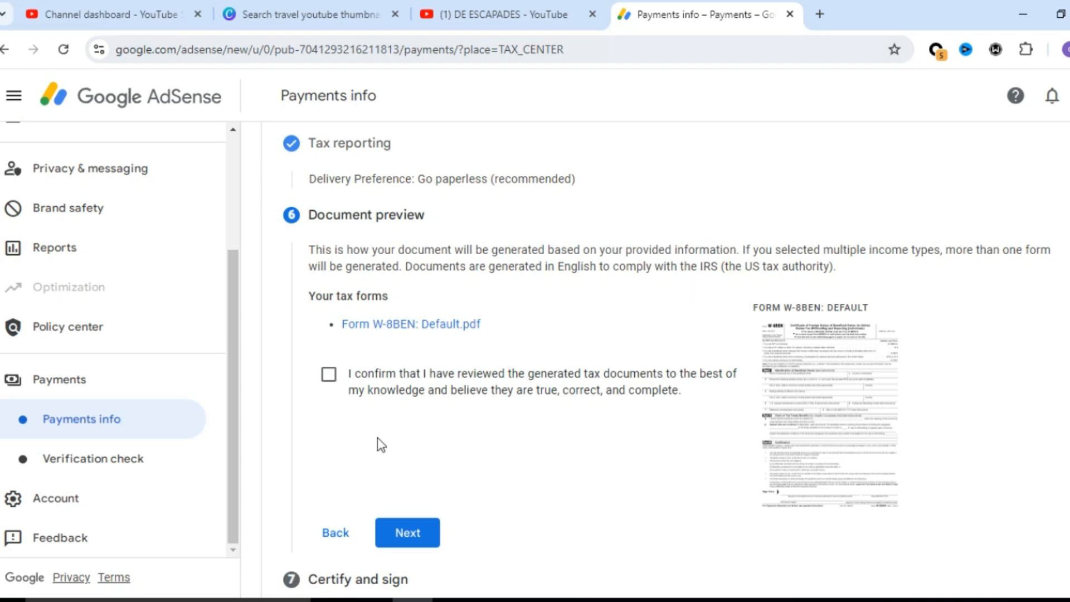
Step: Confirm that the generated tax documents have been reviewed, and accept the declaration under penalties of perjury in the Certify and sign section
left_click(328, 378)
left_click(408, 533)
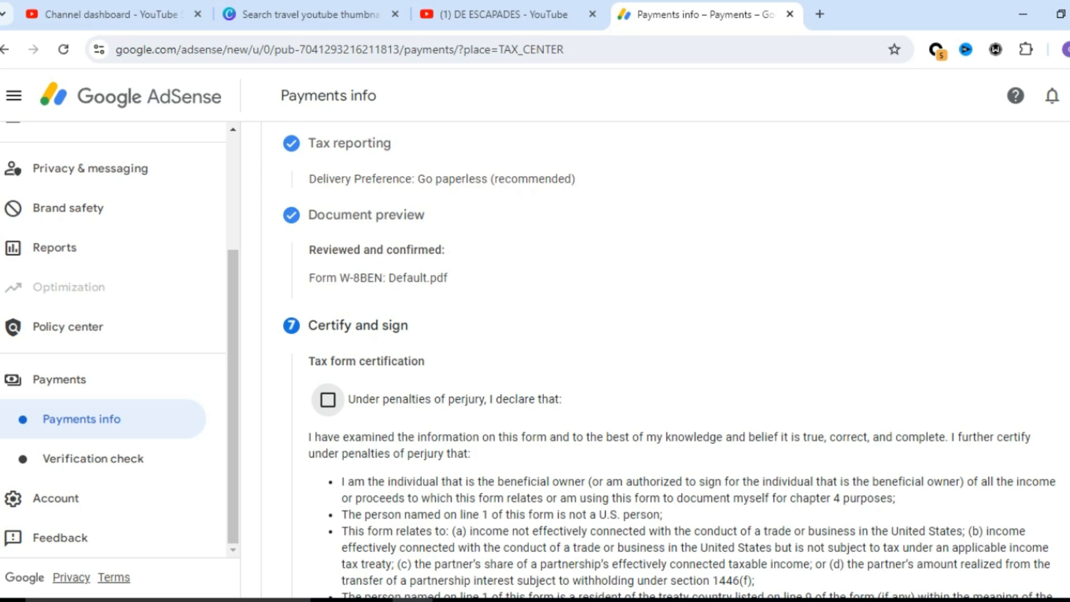
scroll(669, 362, "down", 3)
scroll(669, 363, "down", 1)
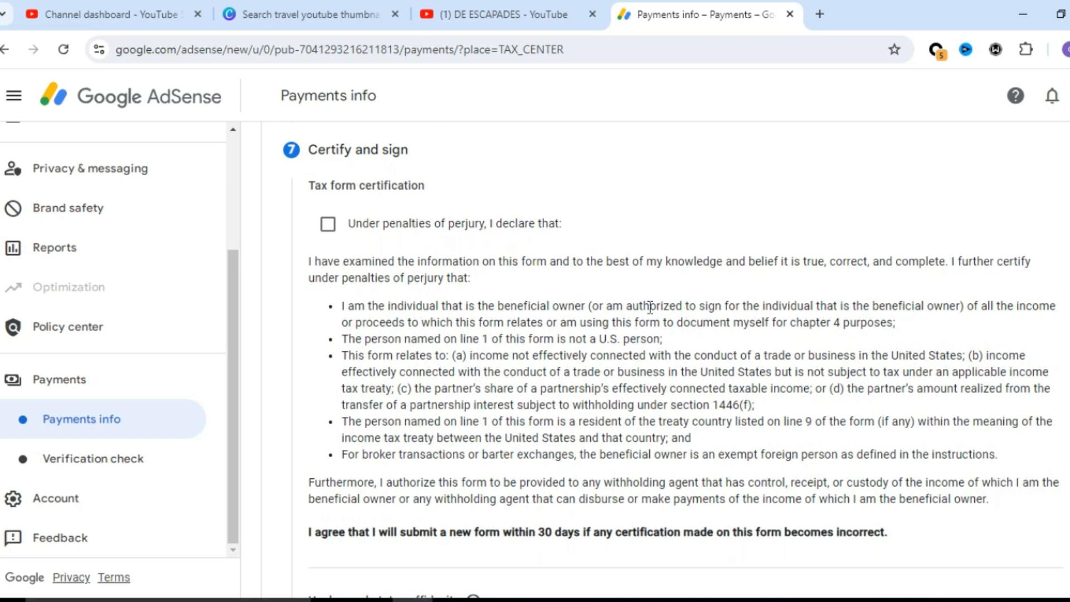
left_click(328, 228)
Step: Read through the tax form certification, the optional unchanged status affidavit and the signature acknowledgement in the Certify and sign section
scroll(686, 357, "down", 4)
scroll(686, 357, "down", 2)
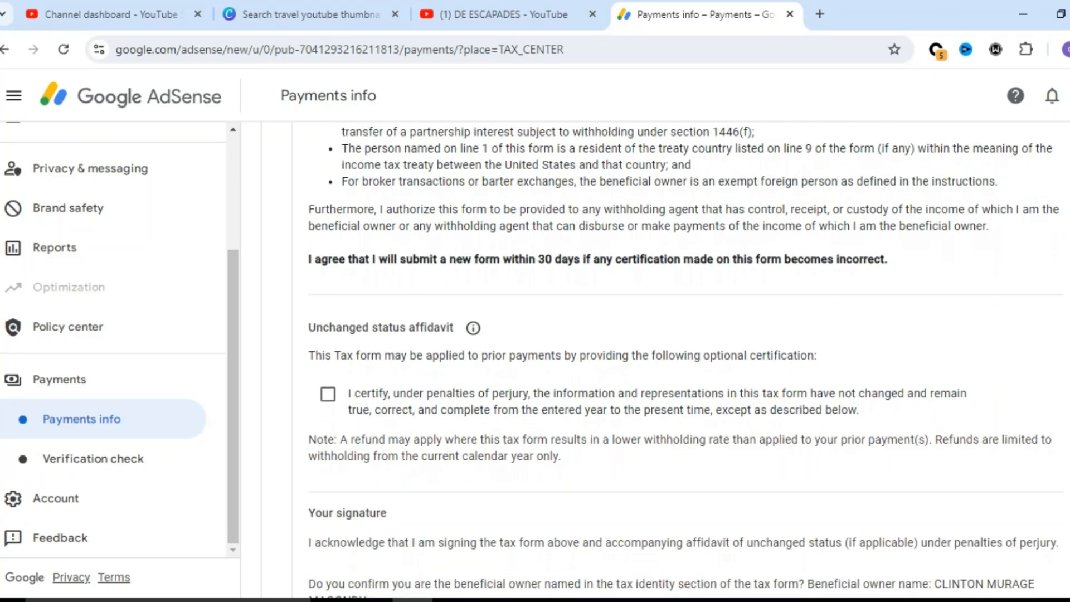
scroll(686, 360, "down", 2)
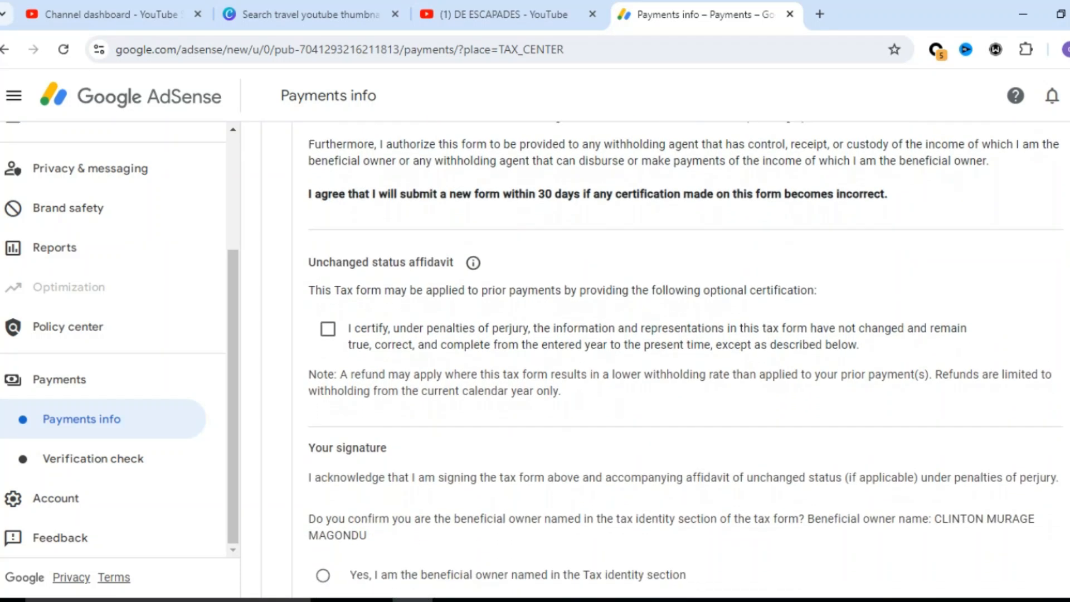
scroll(685, 359, "down", 1)
scroll(685, 360, "up", 3)
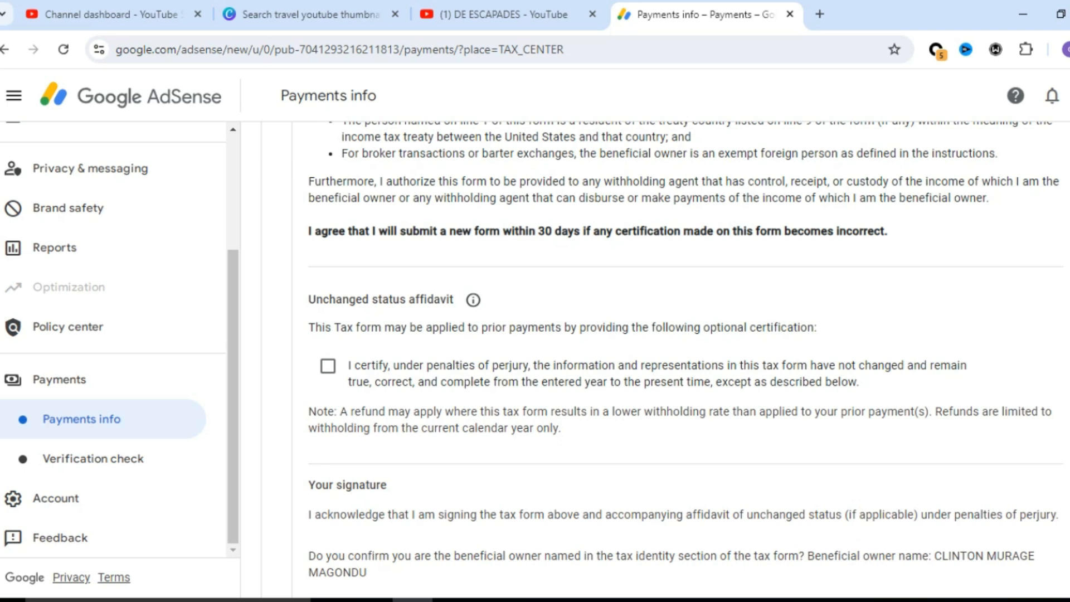
scroll(686, 354, "up", 5)
scroll(685, 354, "down", 3)
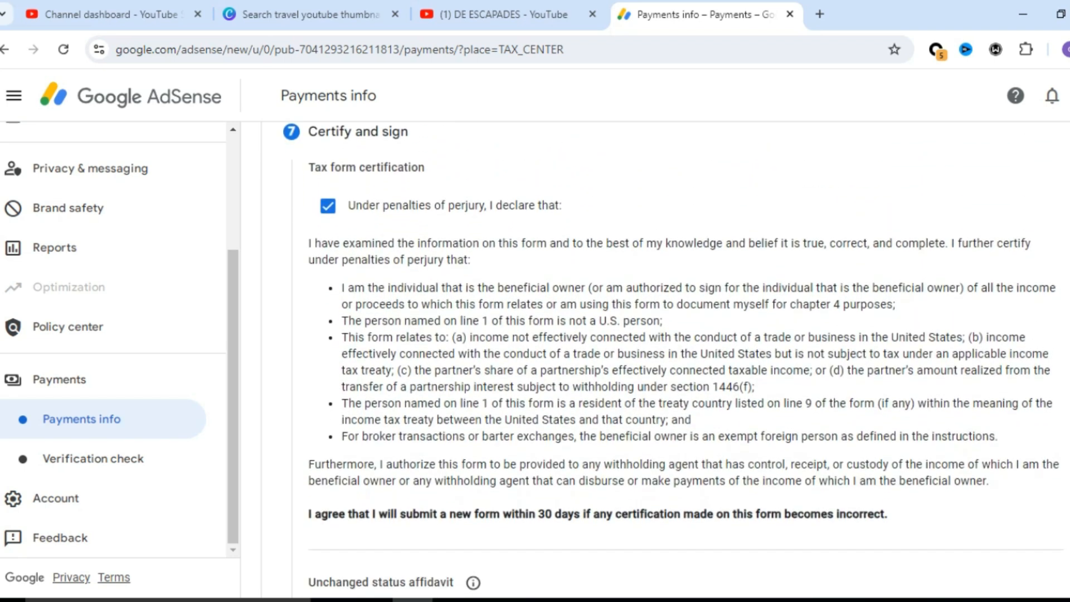
scroll(686, 360, "down", 4)
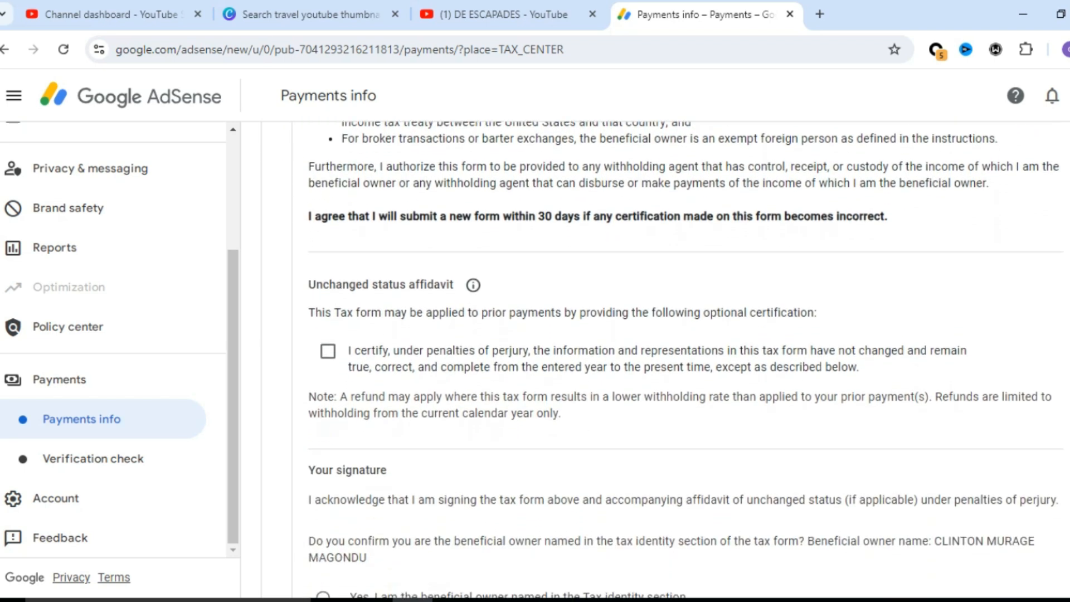
scroll(685, 359, "down", 1)
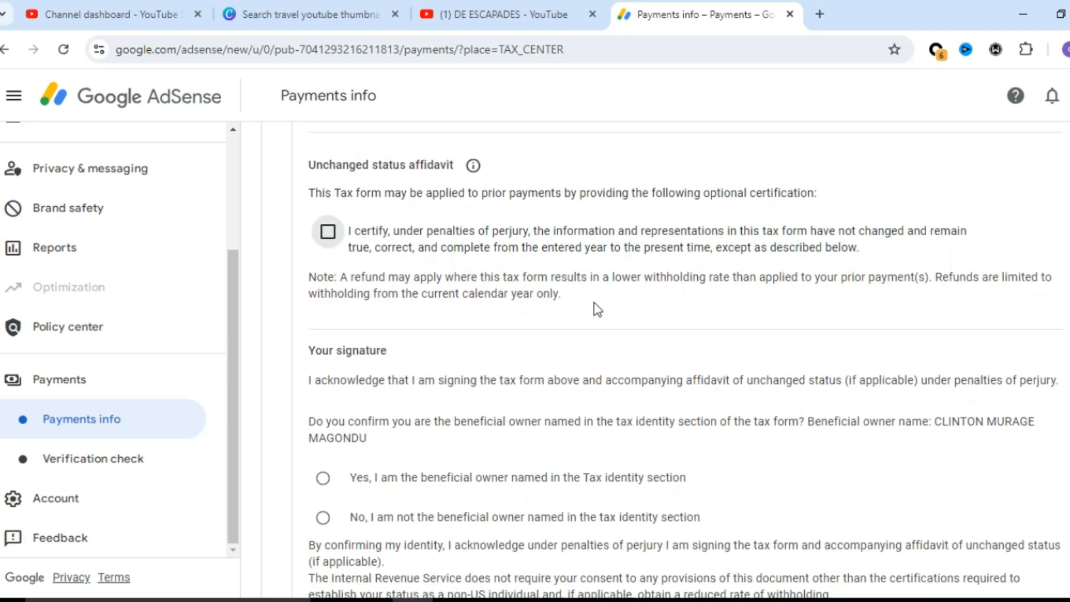
scroll(685, 360, "up", 2)
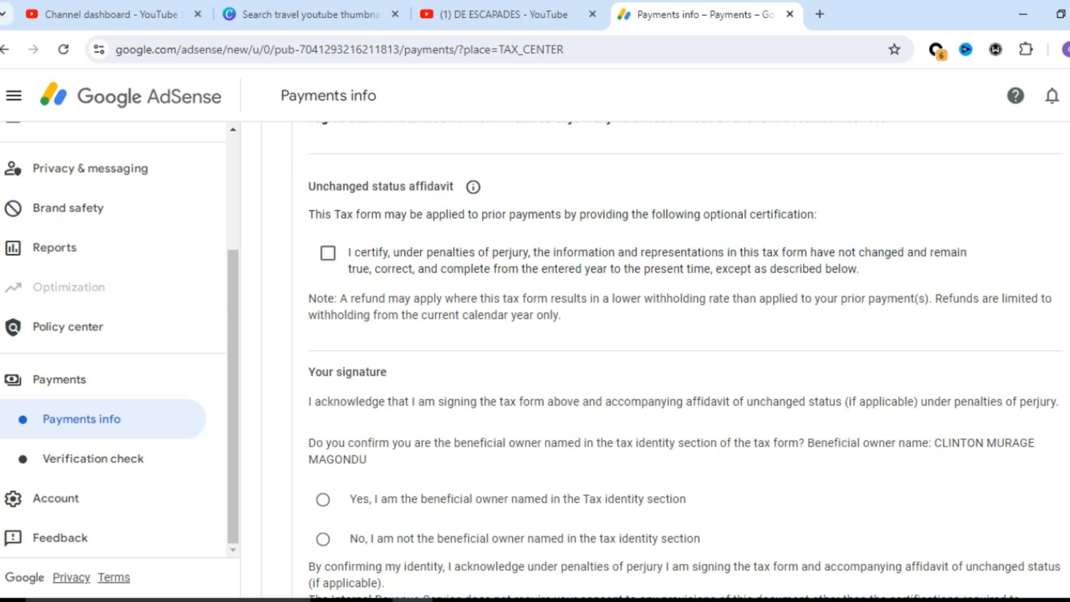
scroll(686, 359, "down", 2)
scroll(319, 309, "down", 1)
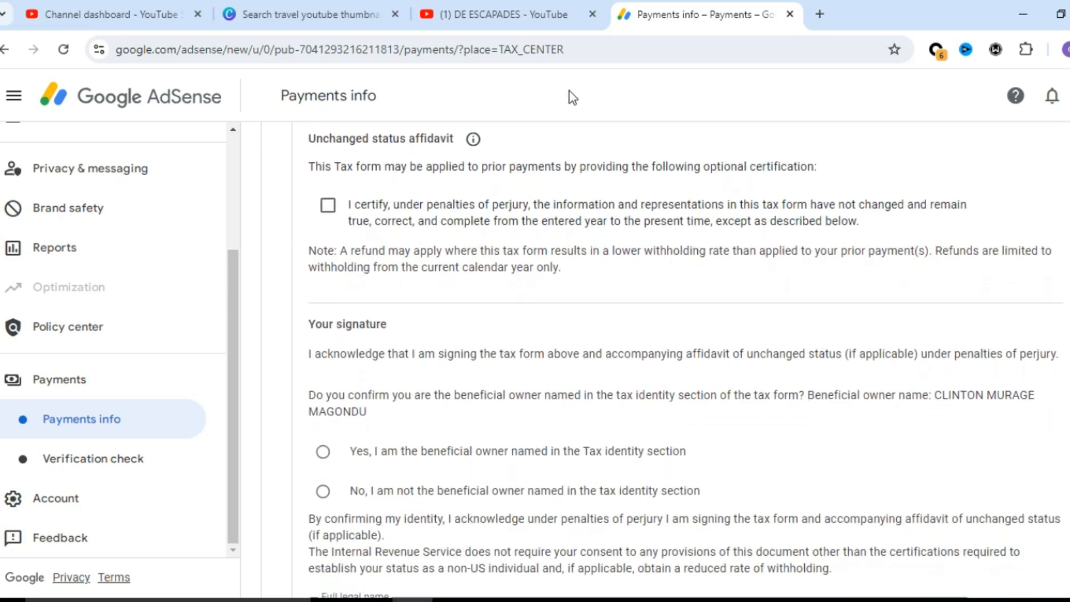
left_click_drag(652, 169, 817, 179)
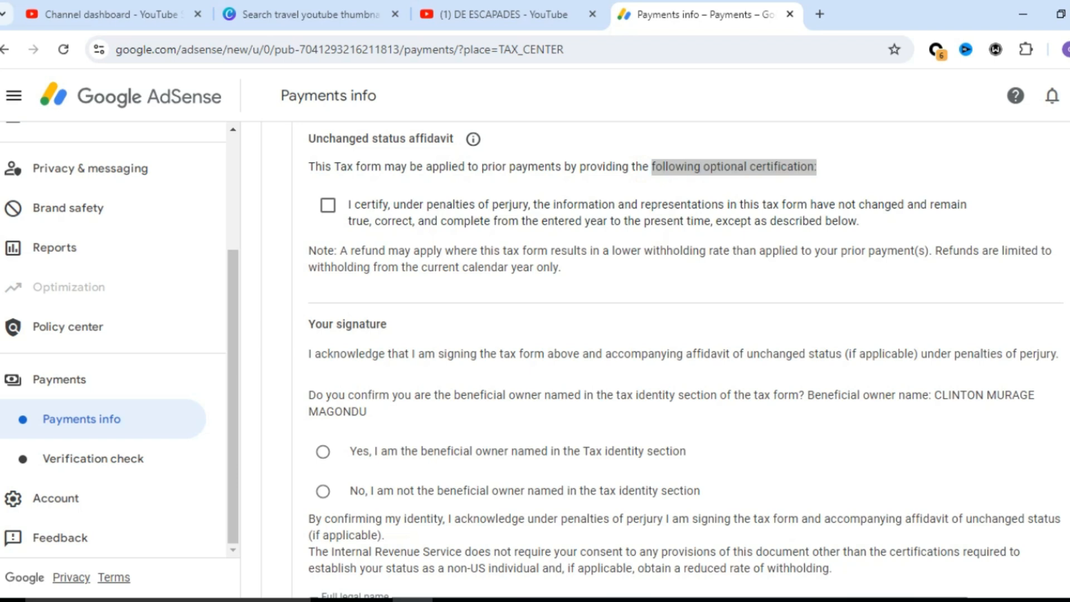
Step: Confirm being the beneficial owner named in the Tax identity section and submit the tax form
scroll(686, 365, "down", 3)
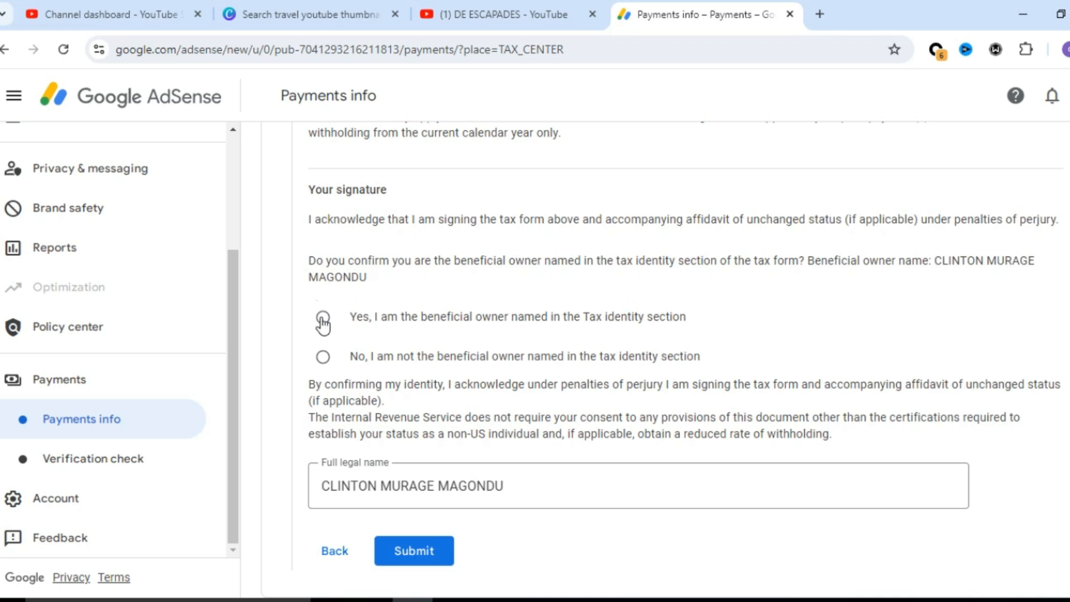
left_click(322, 318)
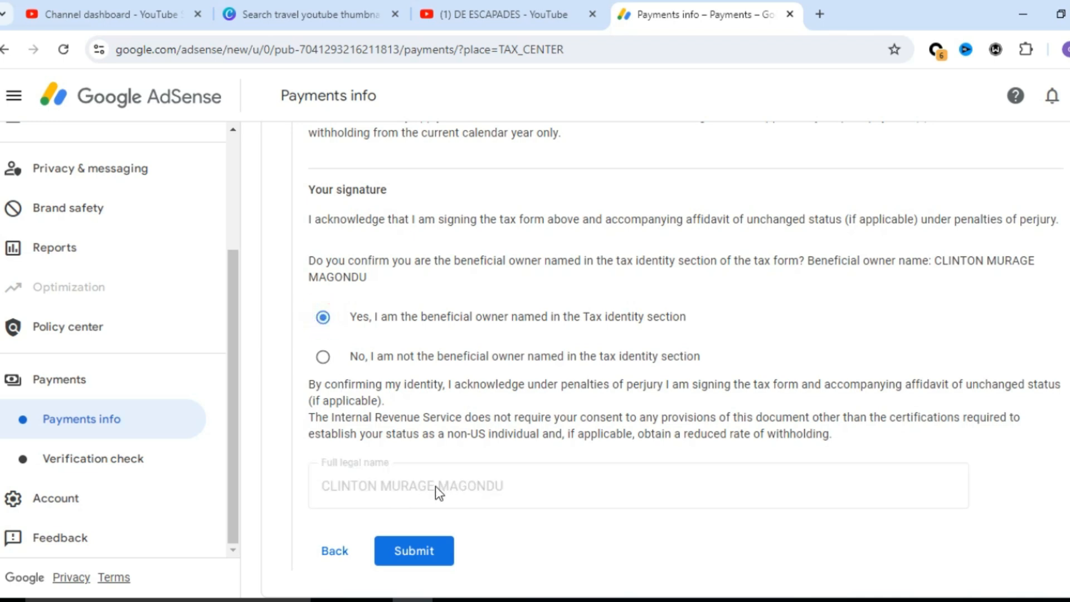
left_click(419, 551)
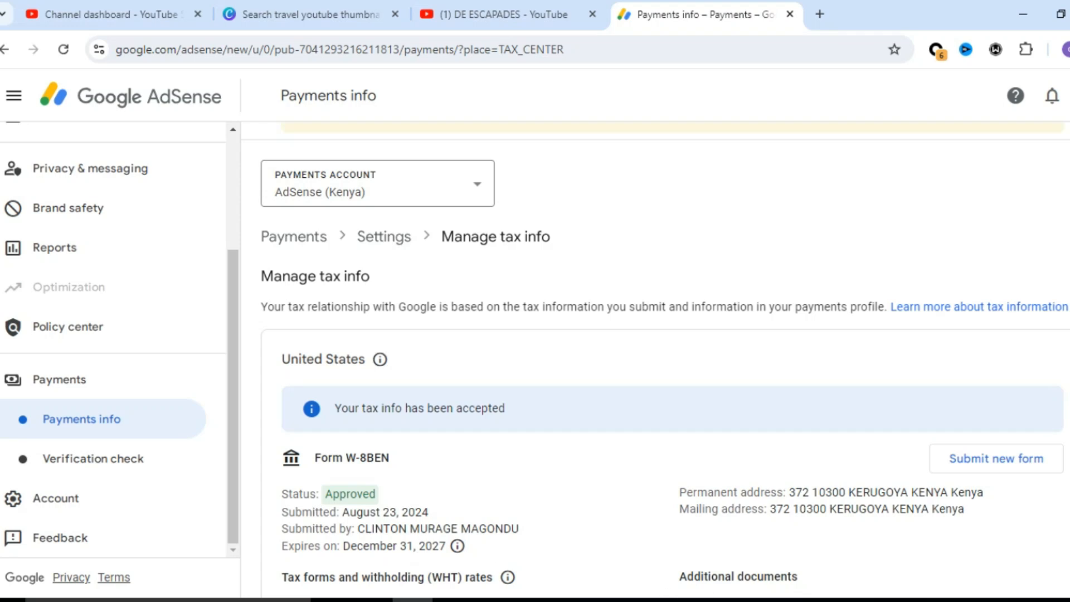
Step: Examine the submitted Form W-8BEN's status, expiry date, withholding rates and tax reporting details on the Manage tax info page
scroll(656, 359, "down", 2)
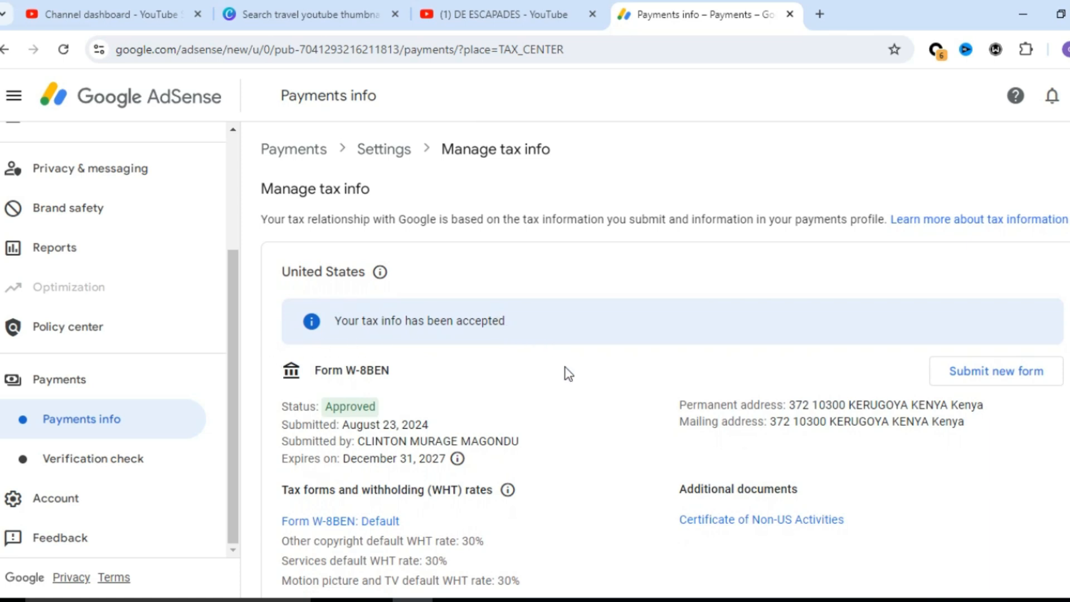
left_click_drag(287, 410, 388, 415)
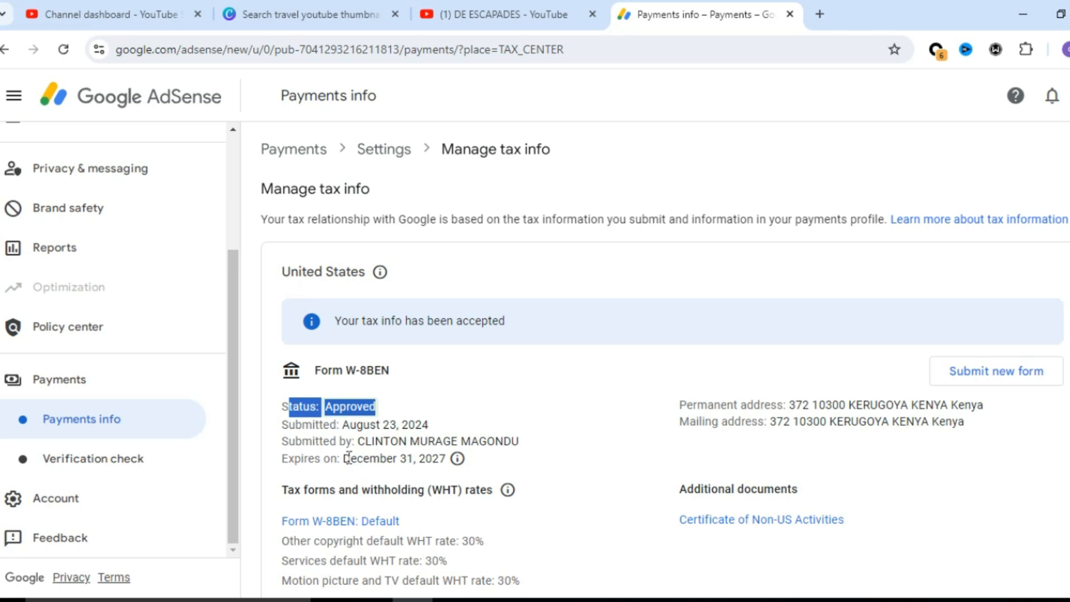
left_click_drag(345, 460, 446, 458)
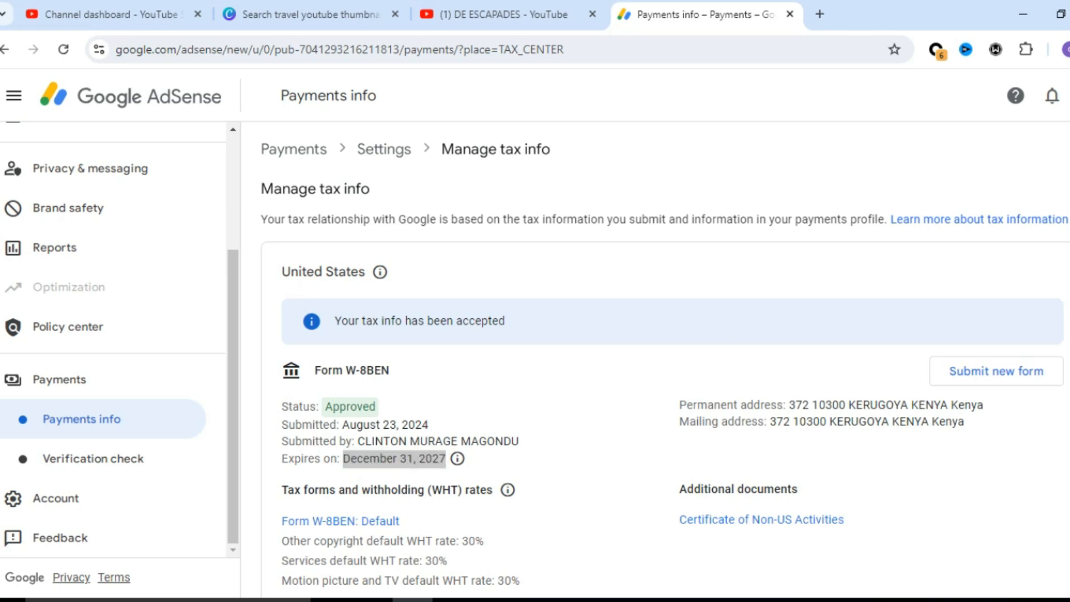
scroll(665, 365, "down", 2)
scroll(665, 365, "down", 1)
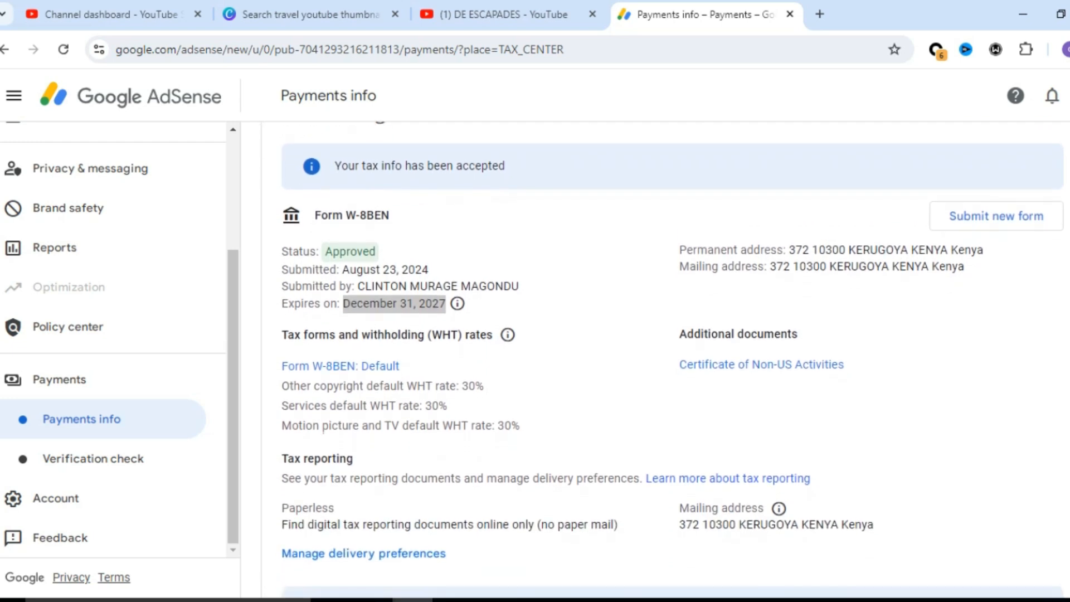
scroll(666, 365, "down", 2)
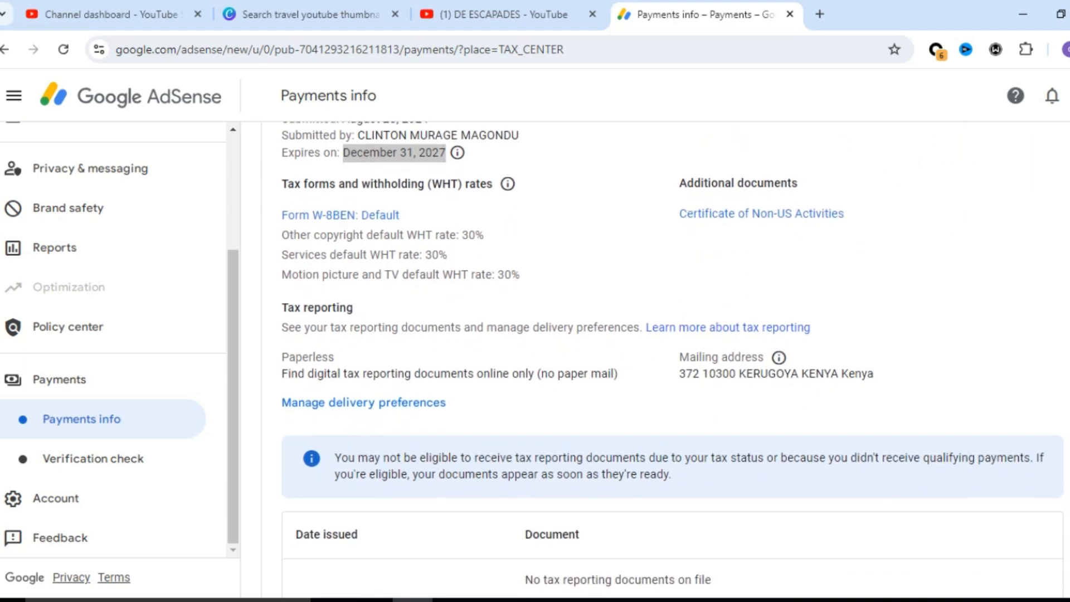
scroll(665, 365, "down", 1)
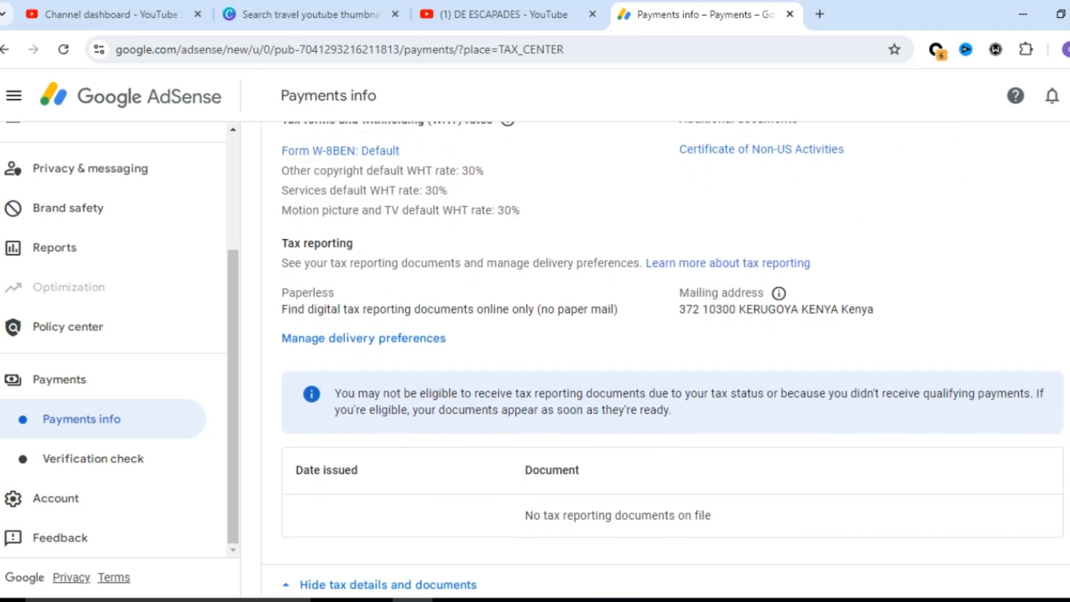
scroll(666, 365, "up", 3)
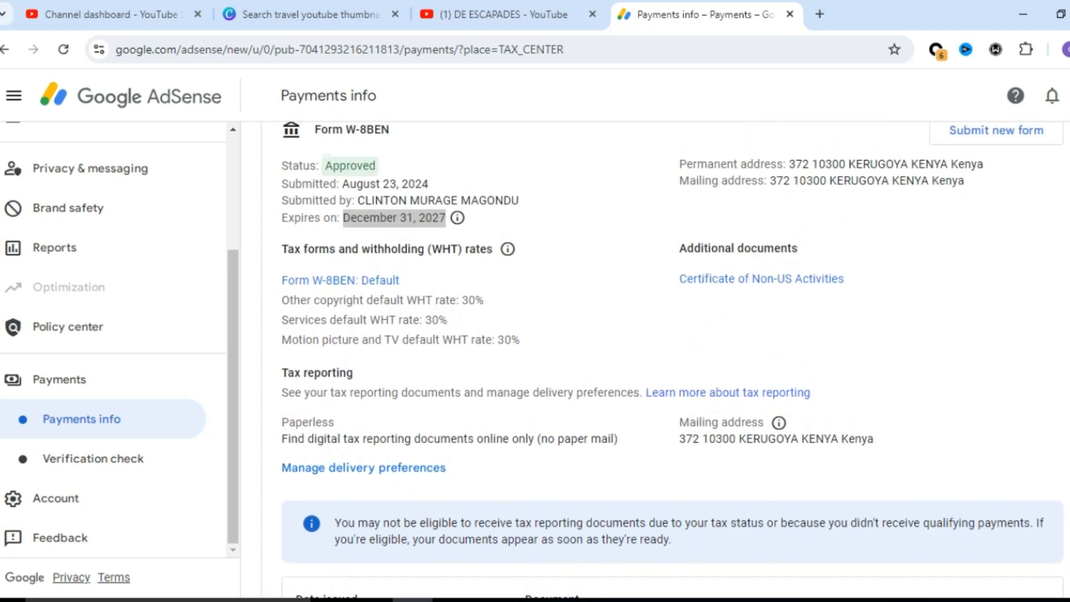
scroll(666, 365, "up", 1)
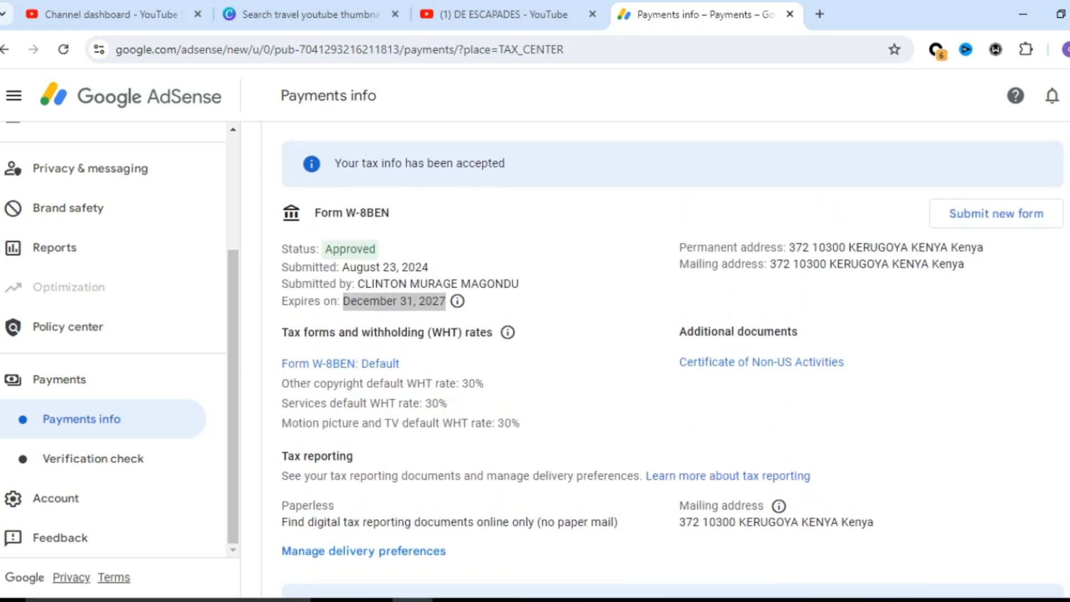
scroll(665, 365, "up", 2)
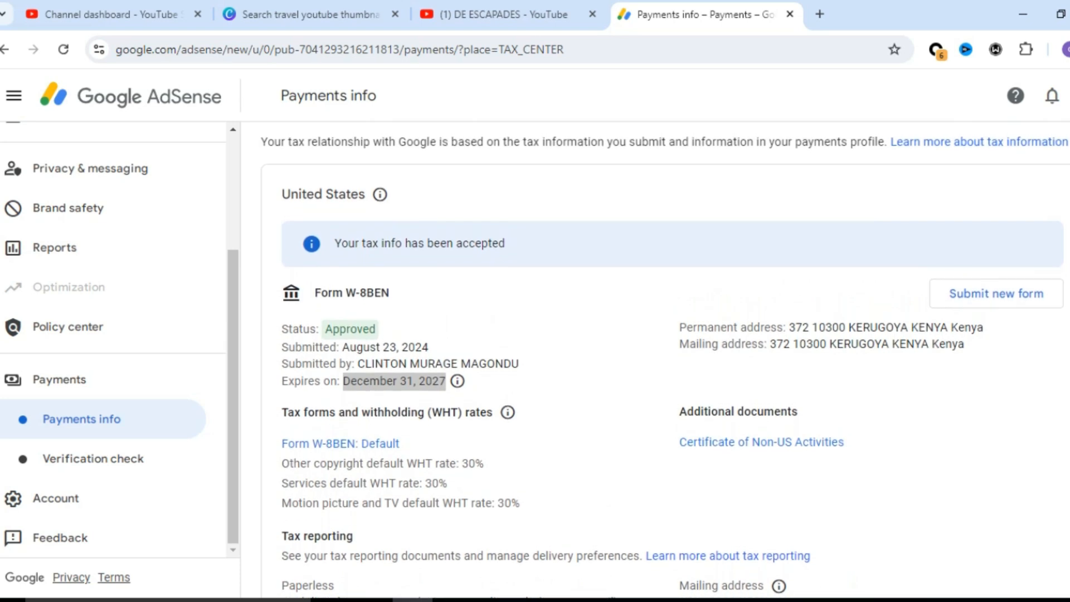
scroll(666, 365, "down", 1)
scroll(665, 365, "up", 1)
scroll(665, 365, "up", 1)
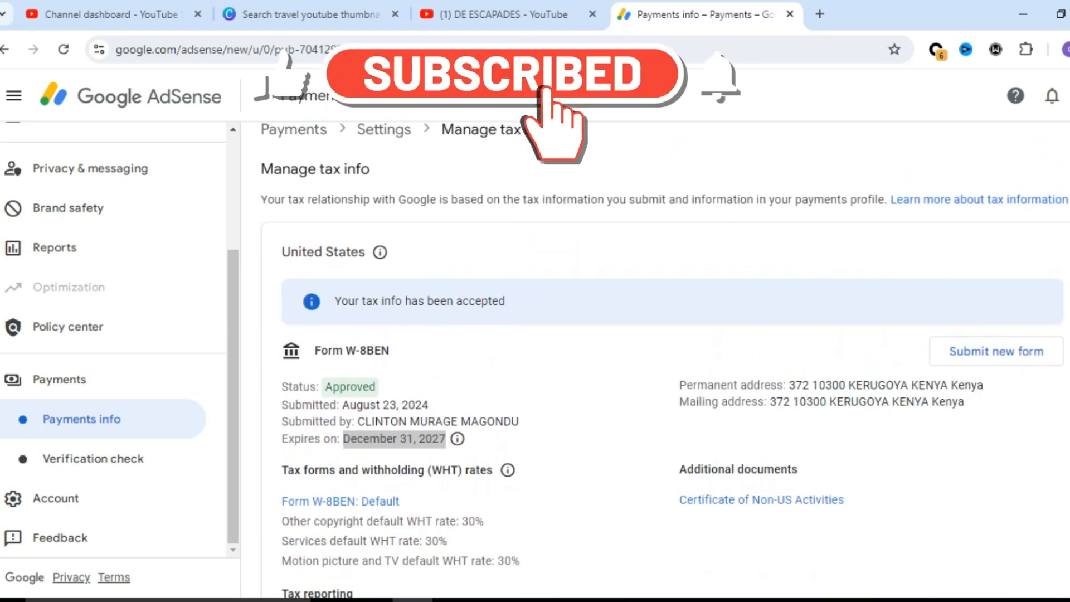
Step: Switch to the DE ESCAPADES channel page on YouTube and look through its latest videos
left_click(513, 8)
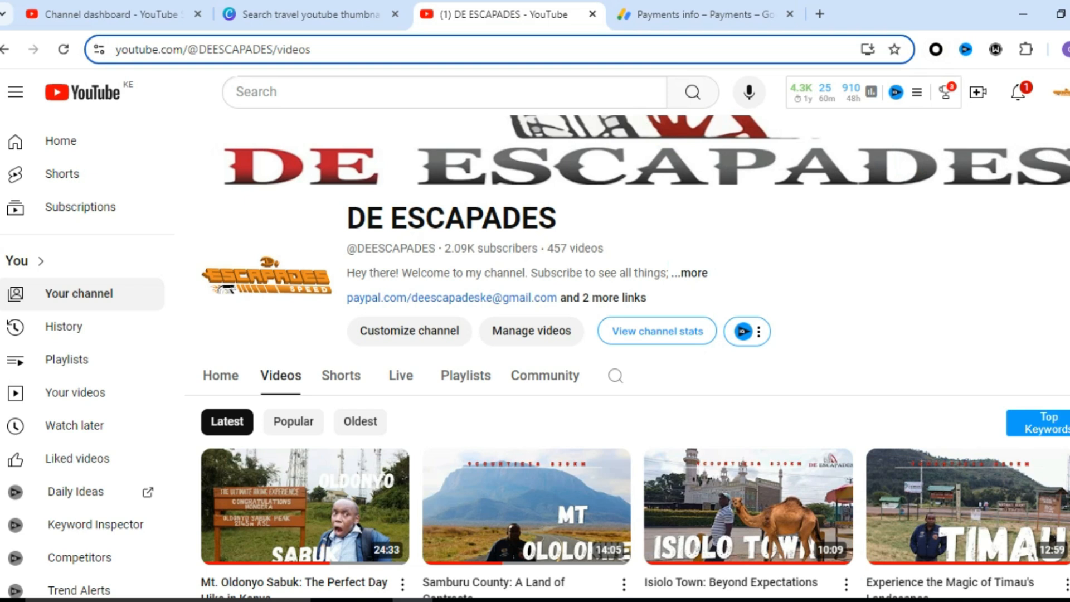
scroll(628, 357, "down", 1)
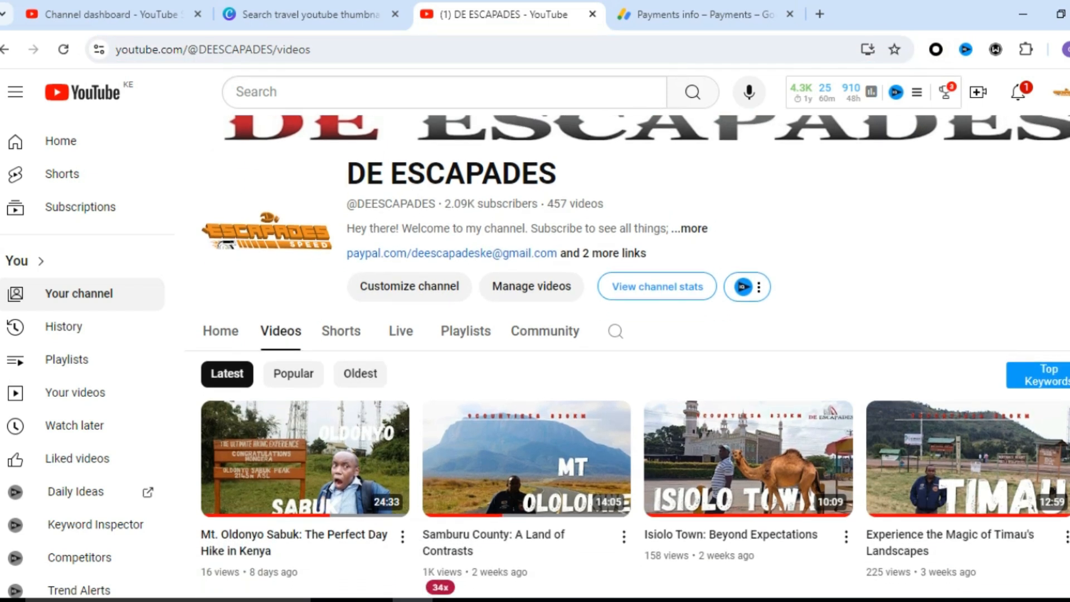
scroll(628, 357, "down", 2)
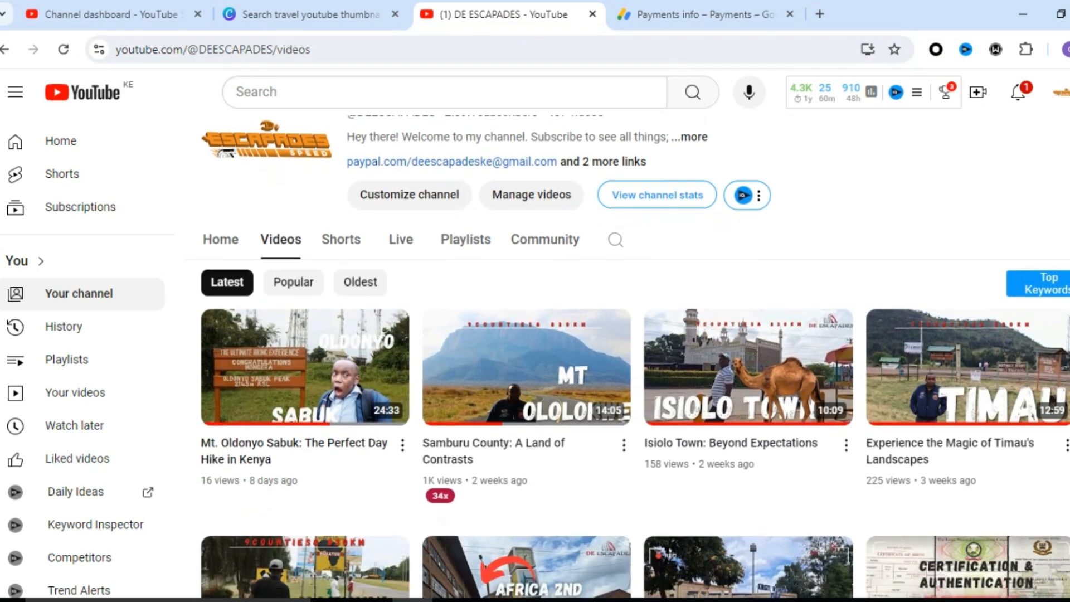
scroll(627, 357, "down", 3)
scroll(627, 356, "down", 2)
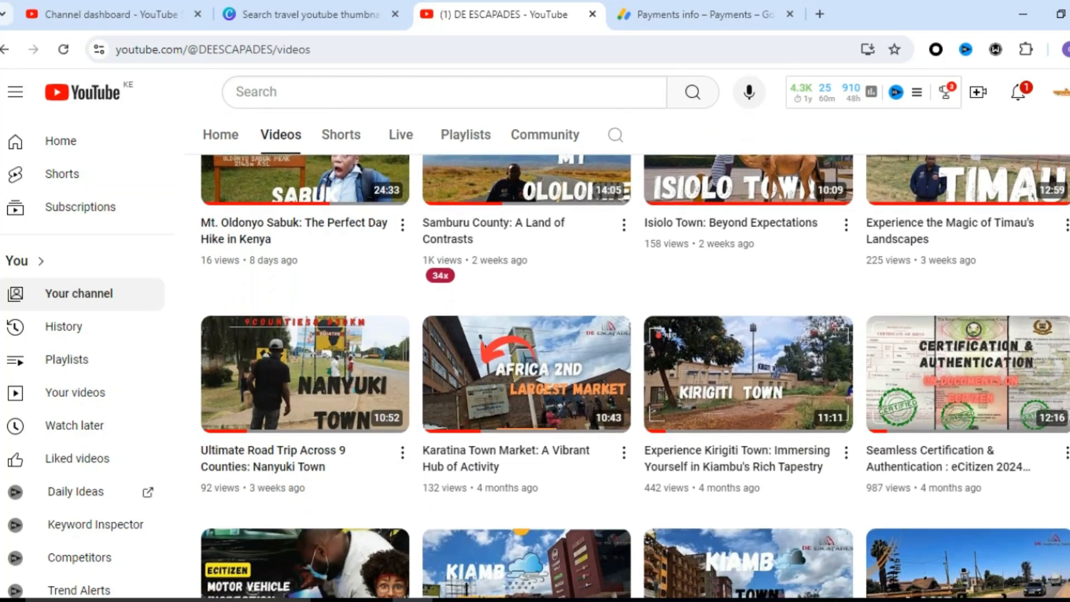
scroll(628, 357, "down", 2)
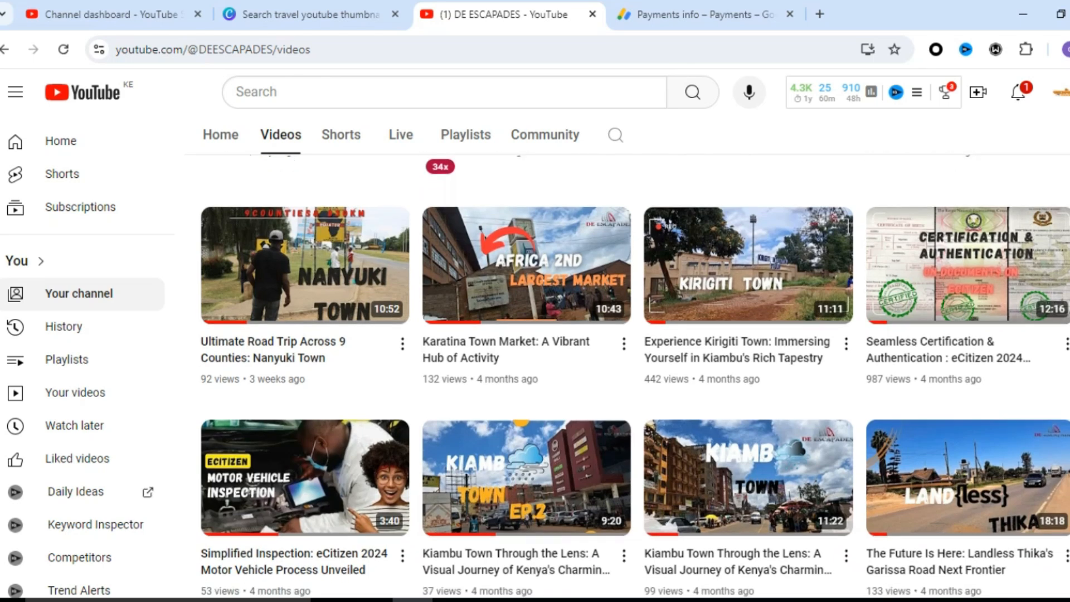
scroll(627, 356, "down", 2)
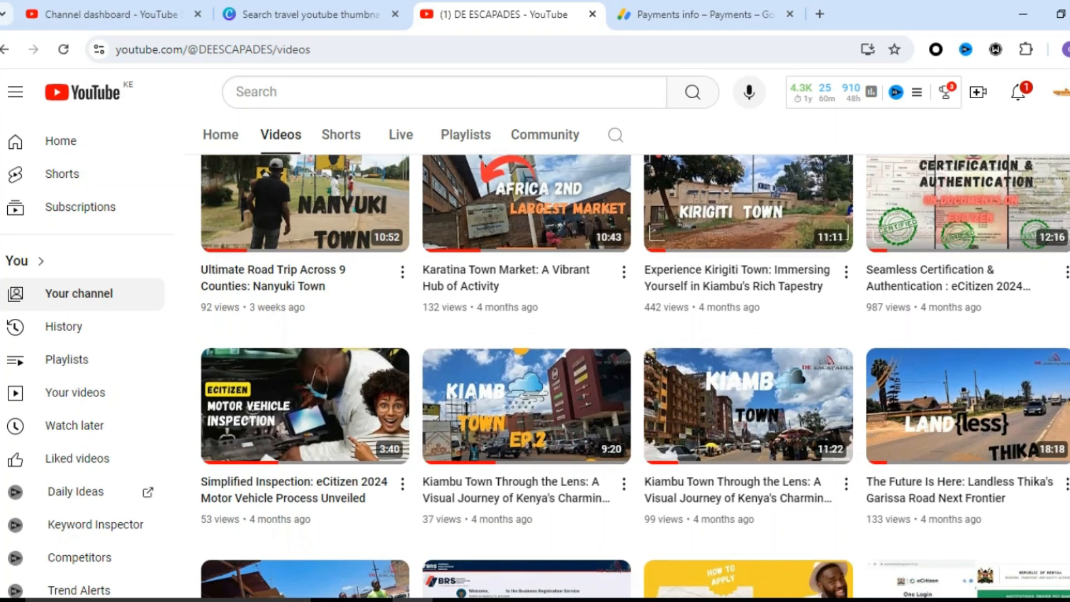